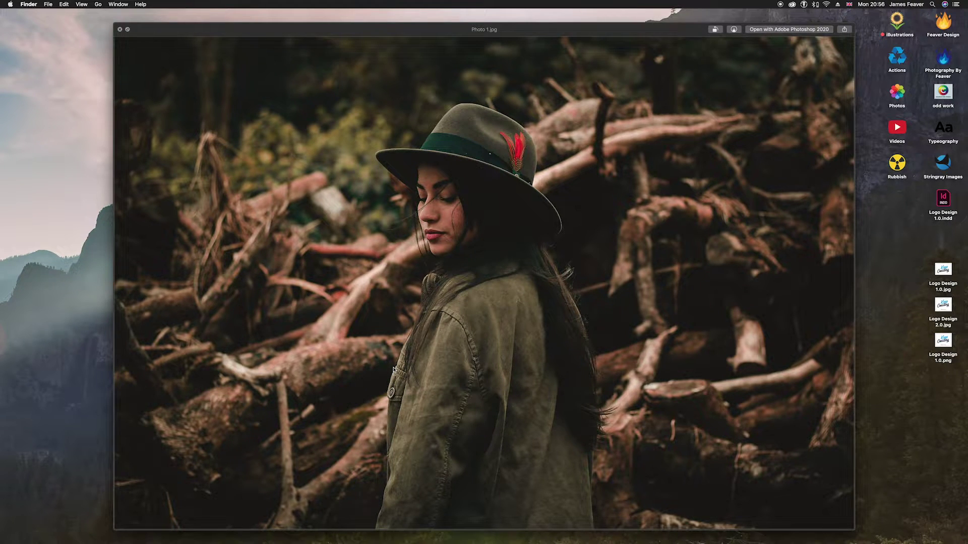
View the sample photos on the YouTube Tutorials page of photographybyfeaver.com and put the browser window away
key(Right)
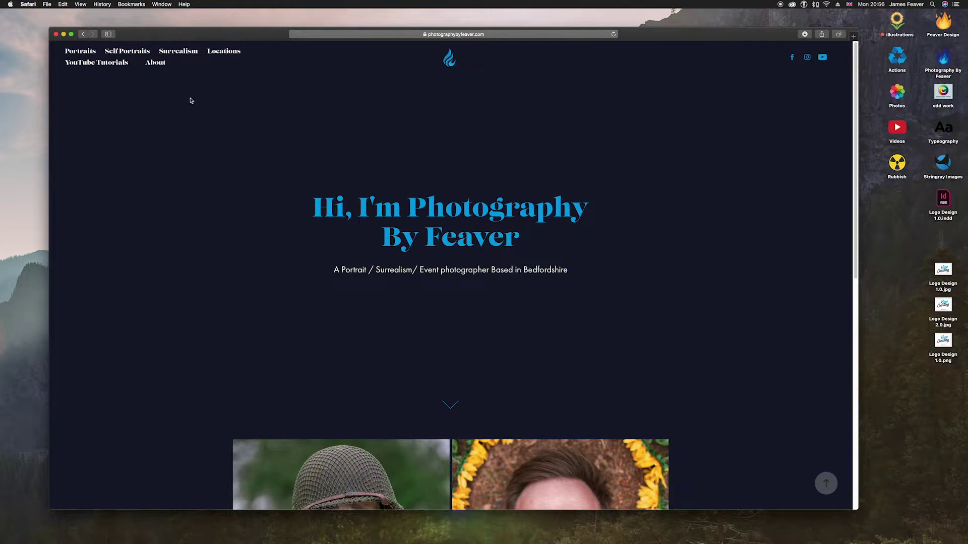
click(105, 66)
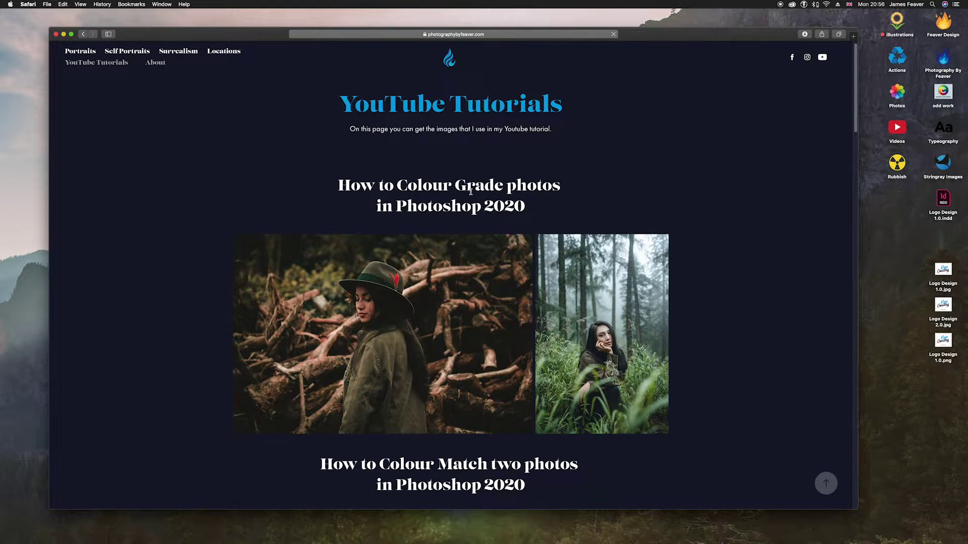
scroll(418, 251, down, 1)
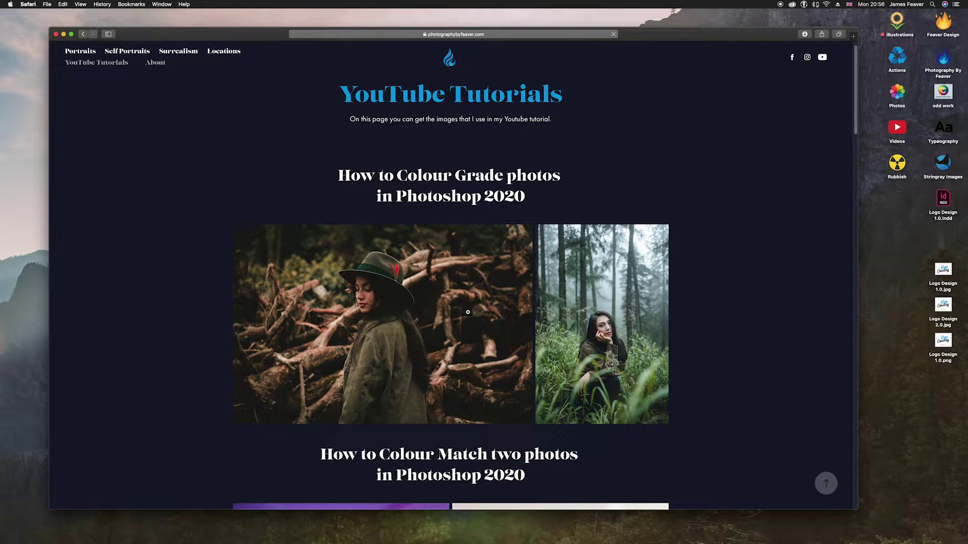
click(64, 35)
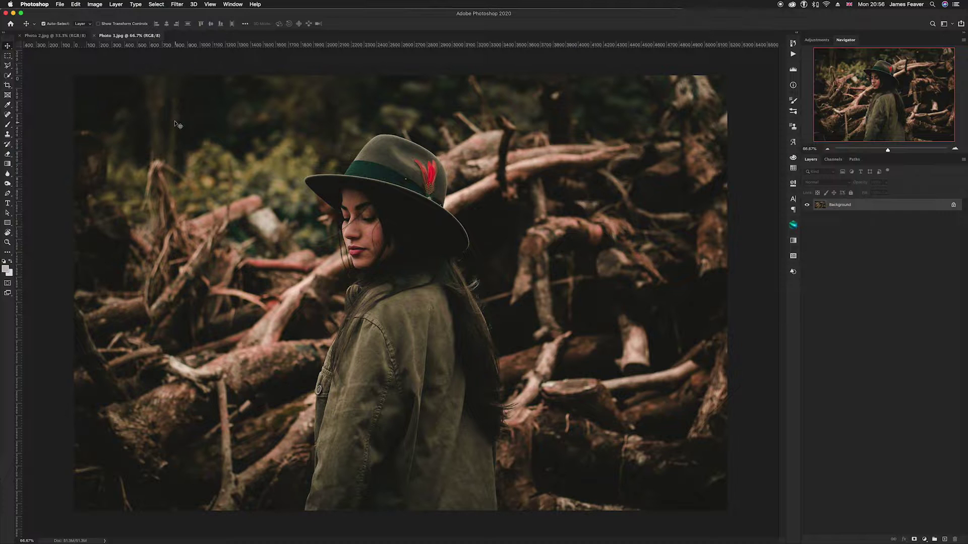
Reorder the open documents so Photo 1.jpg comes before Photo 2.jpg, view Photo 2, and return to Photo 1
drag(139, 37, 63, 38)
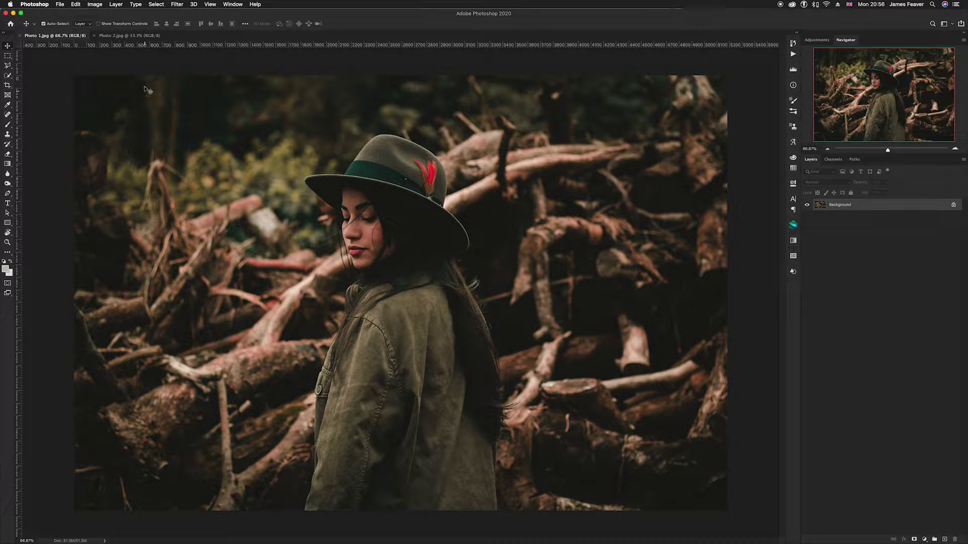
click(137, 39)
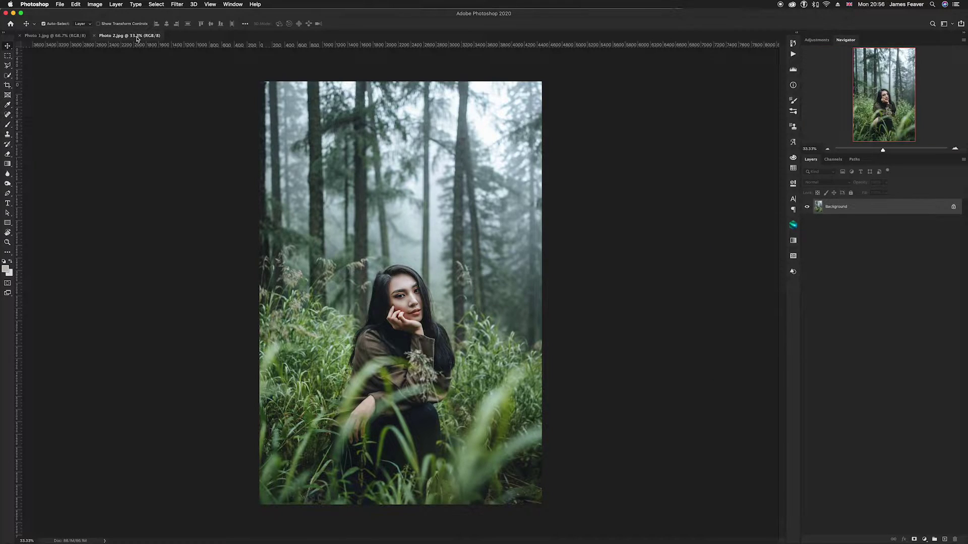
click(66, 36)
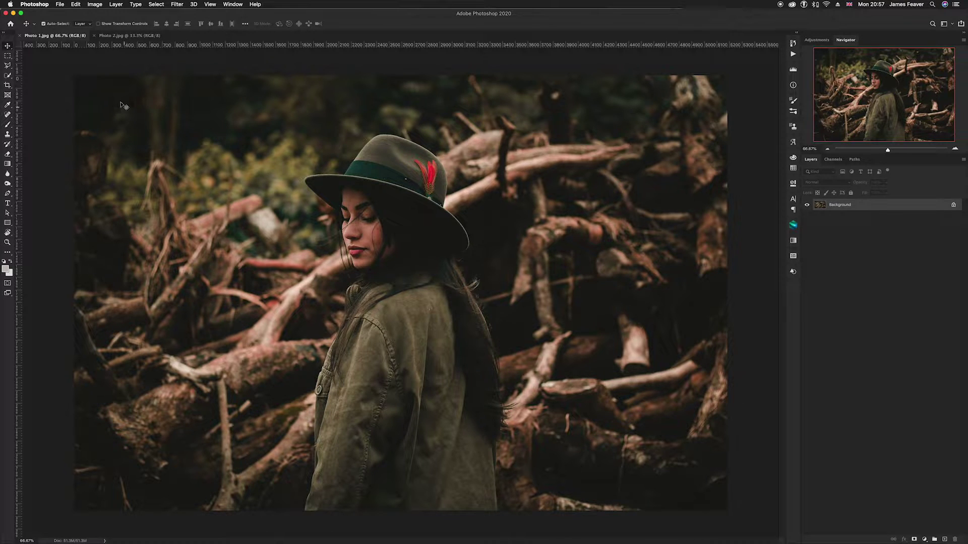
Open Photo 1.jpg in Save for Web (Legacy) and limit the GIF colour table to 5 colours
click(60, 4)
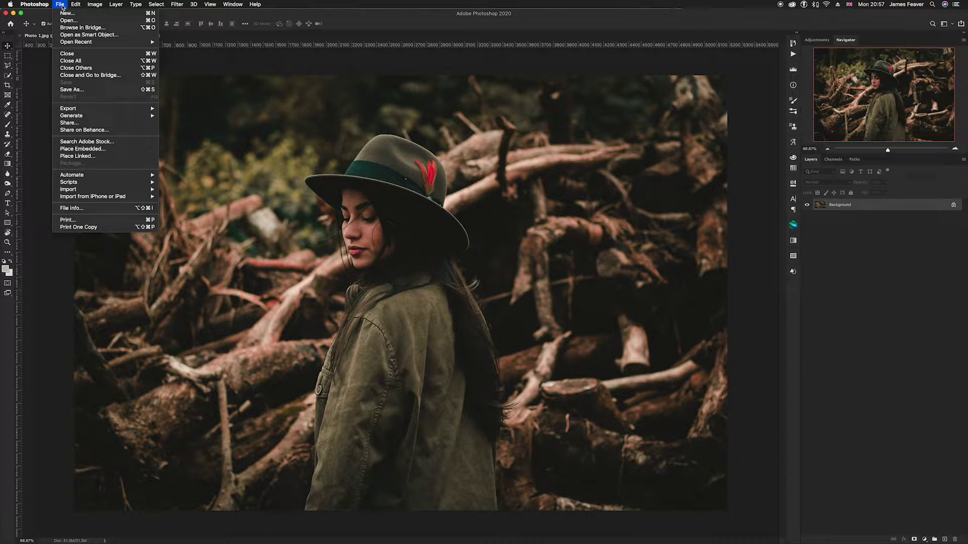
mouse_move(82, 108)
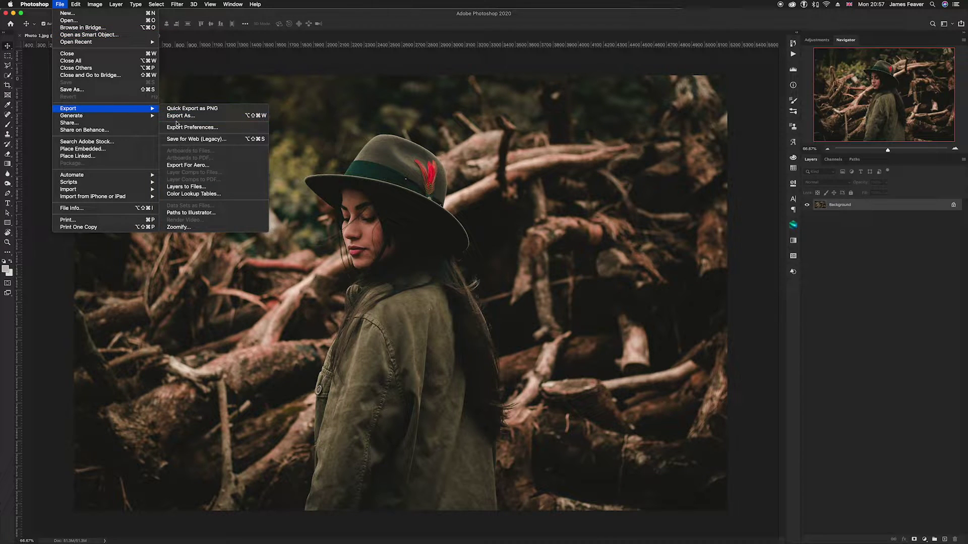
click(179, 140)
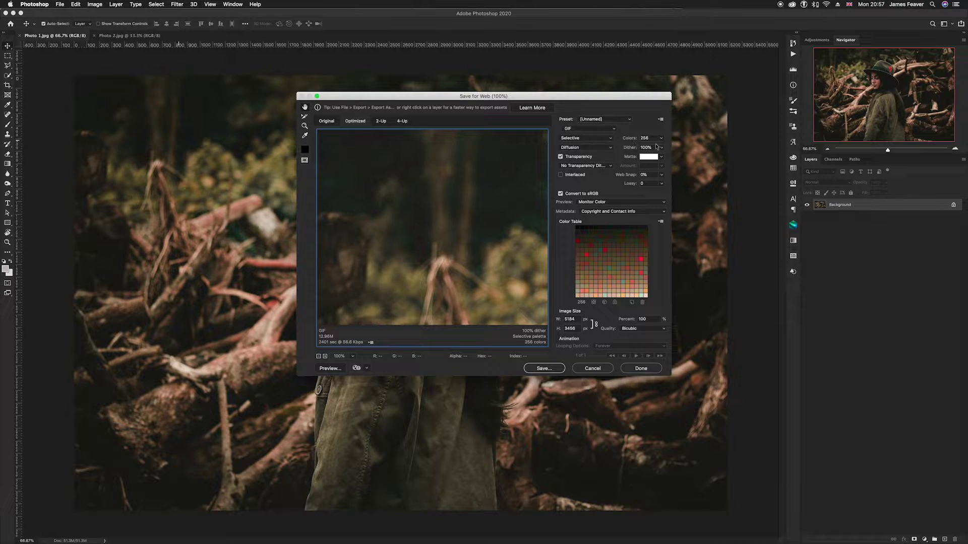
click(632, 139)
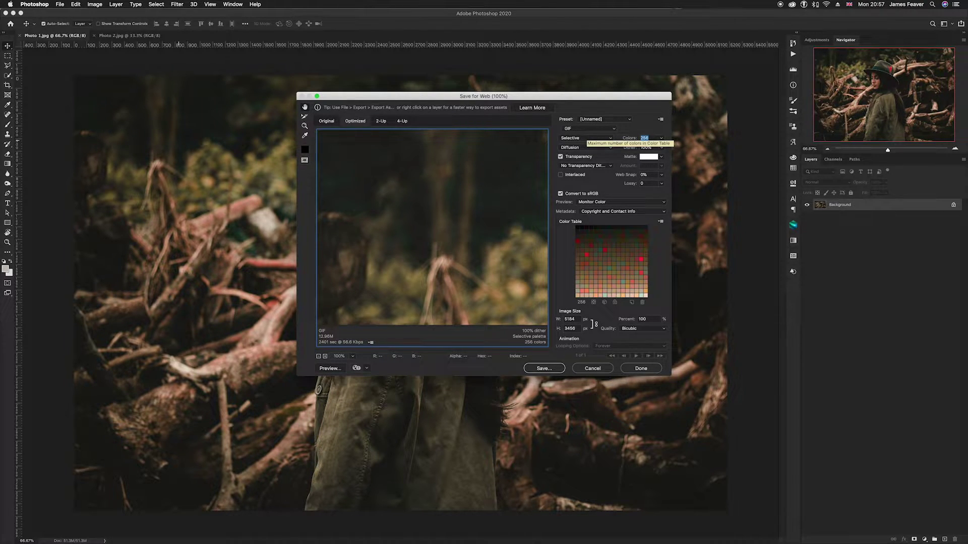
text(5)
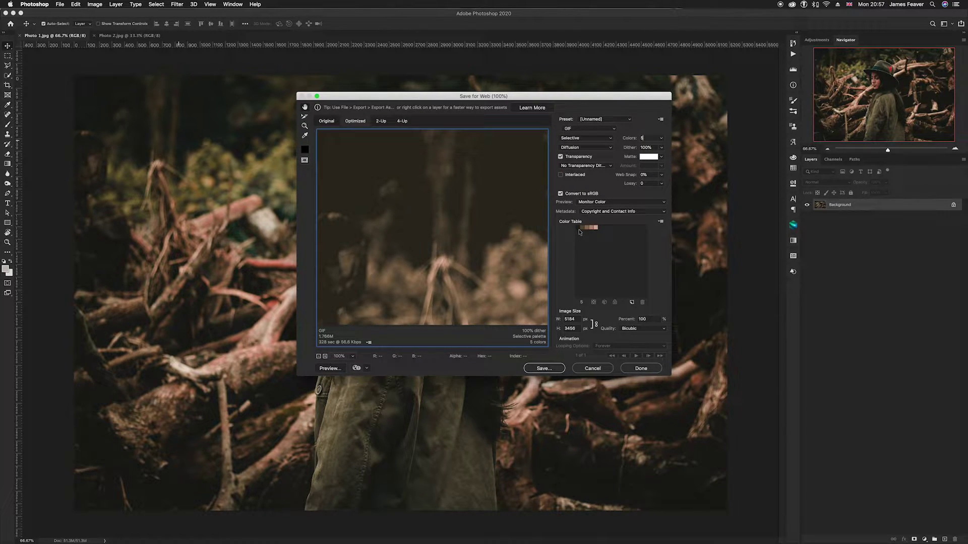
Save the colour table to the Desktop as Photosgraphy.act and leave Save for Web without exporting the image
click(660, 222)
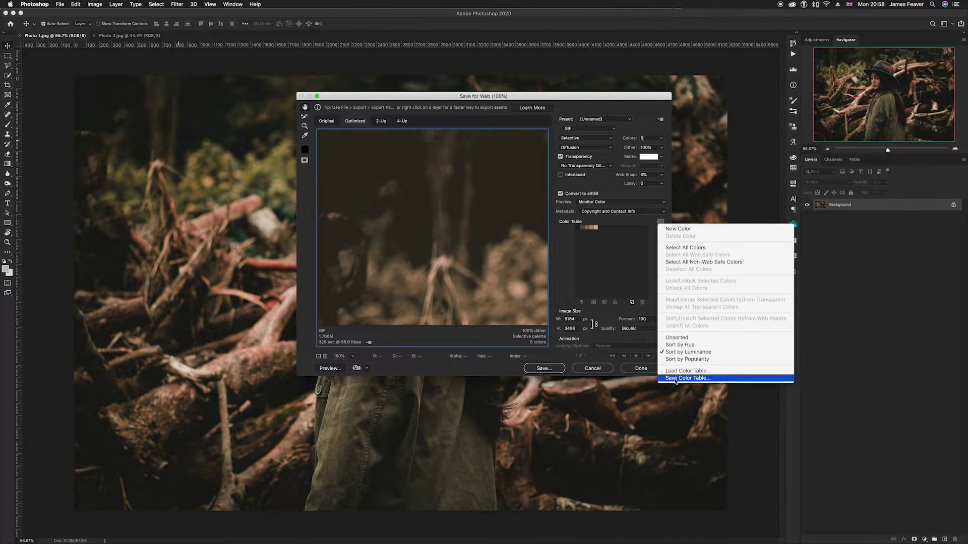
key(Escape)
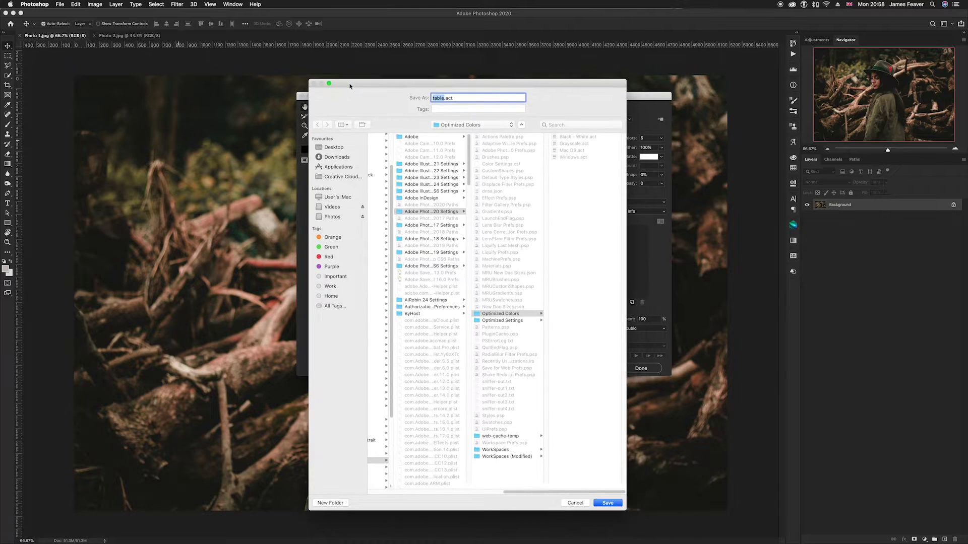
click(334, 148)
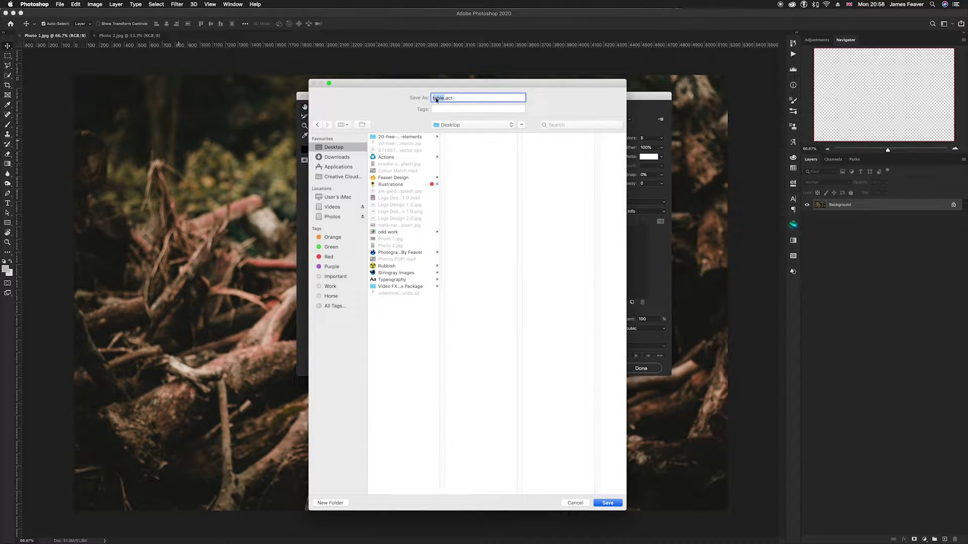
text(Photosgraphy)
click(612, 503)
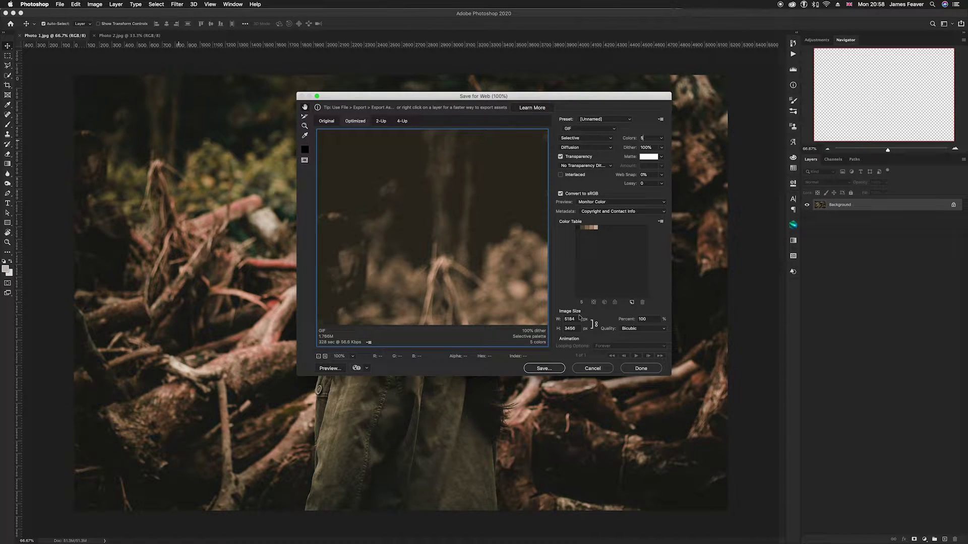
click(592, 369)
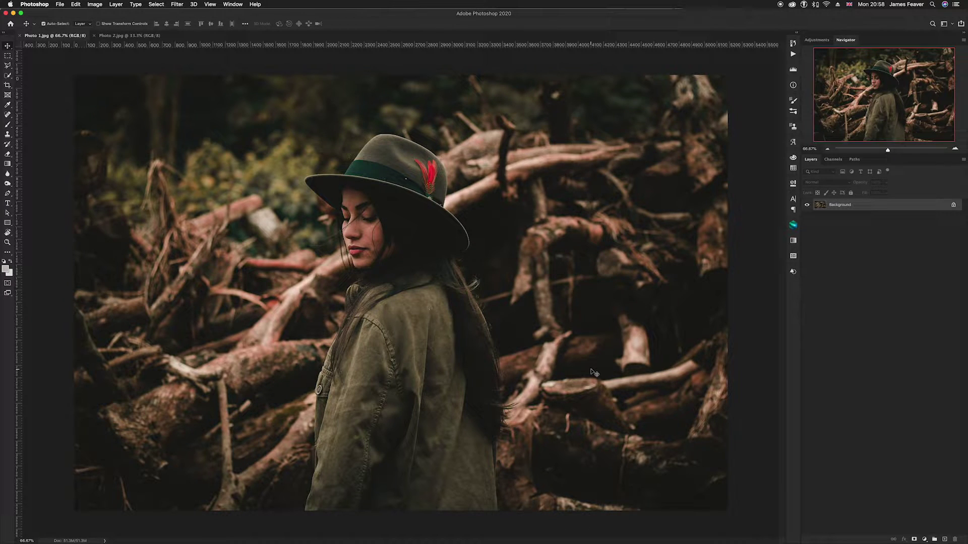
Switch to Photo 2.jpg and import Photosgraphy.act from the Desktop into the swatches
click(136, 36)
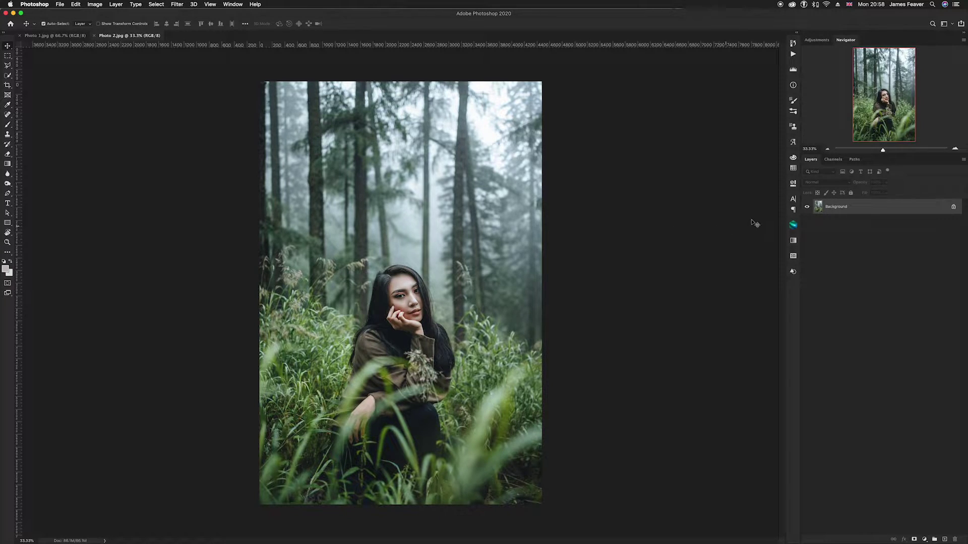
click(792, 169)
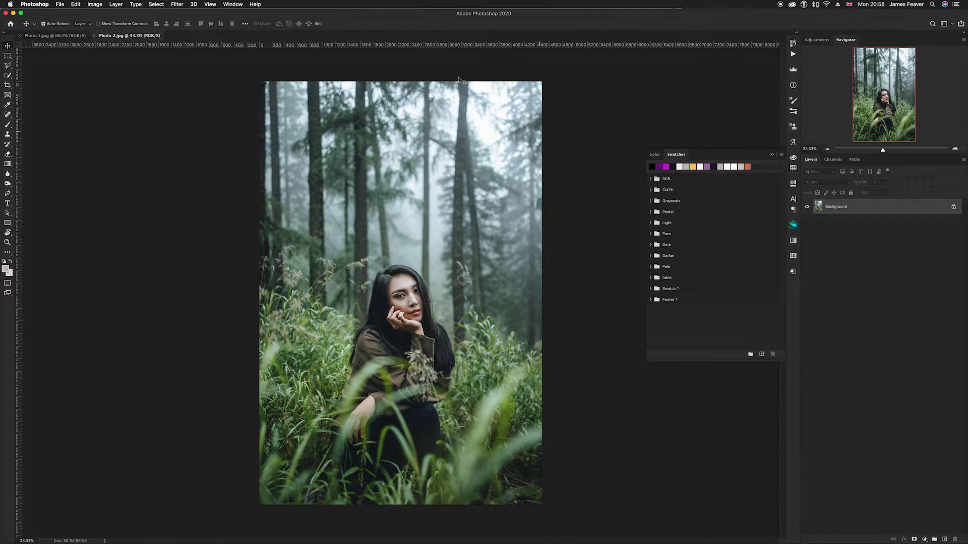
click(245, 6)
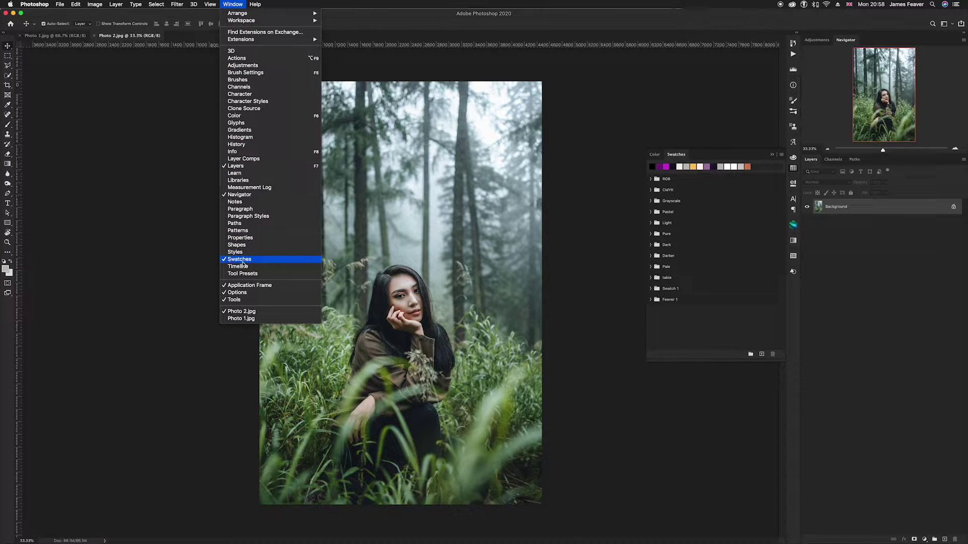
click(202, 258)
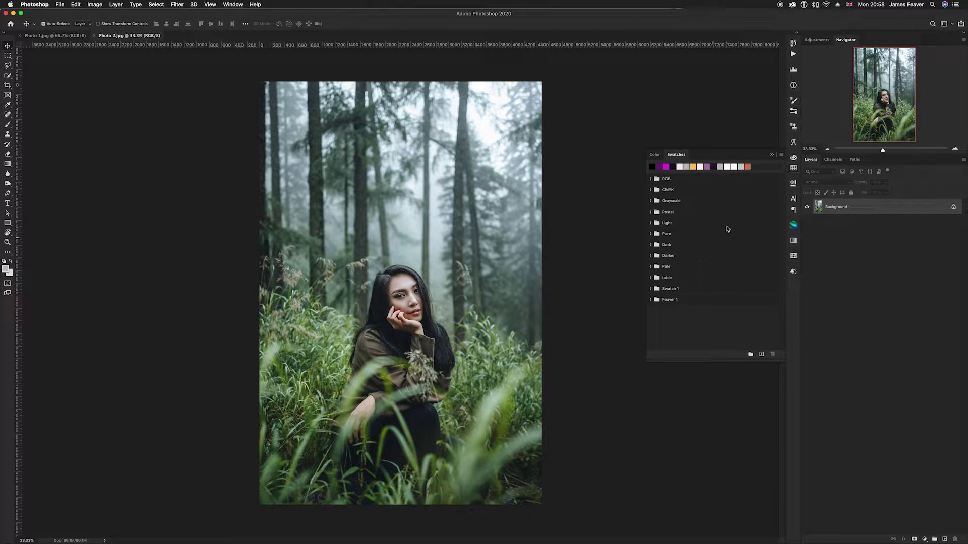
click(781, 156)
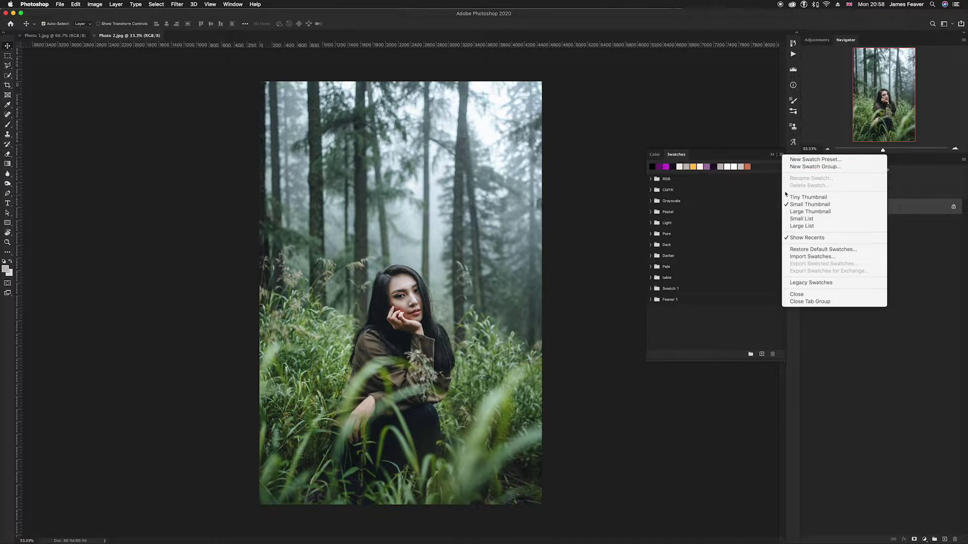
click(807, 257)
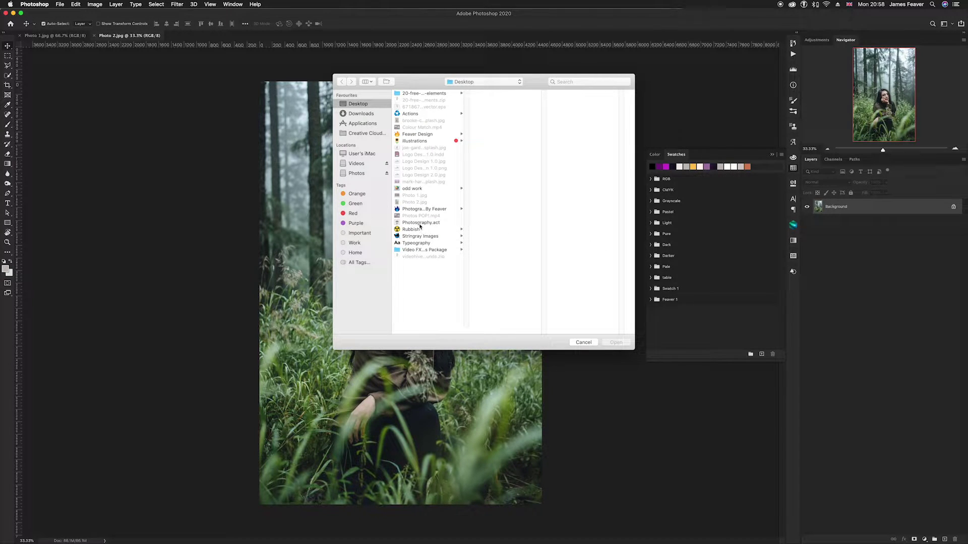
click(421, 223)
double_click(437, 224)
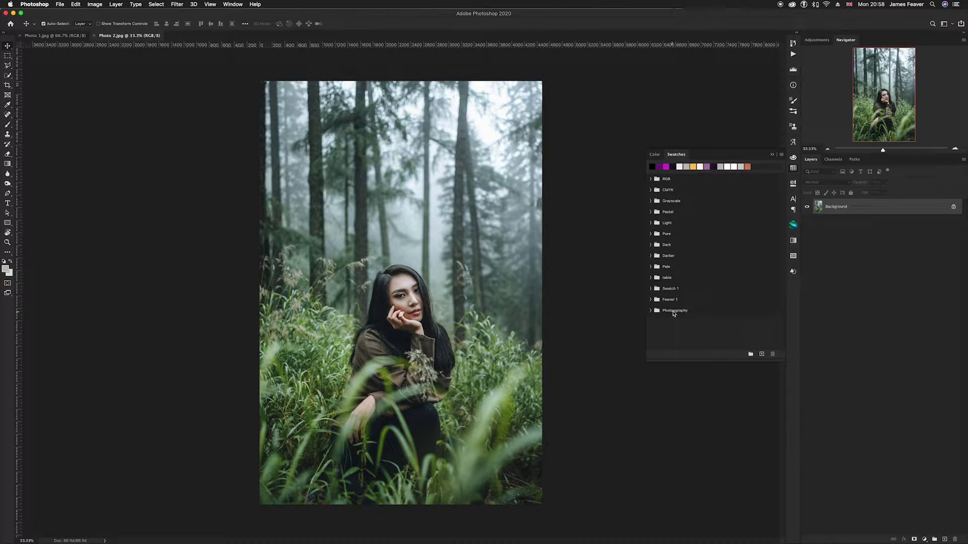
Rename the imported swatch group to Photography and expand it to show its colours
double_click(674, 310)
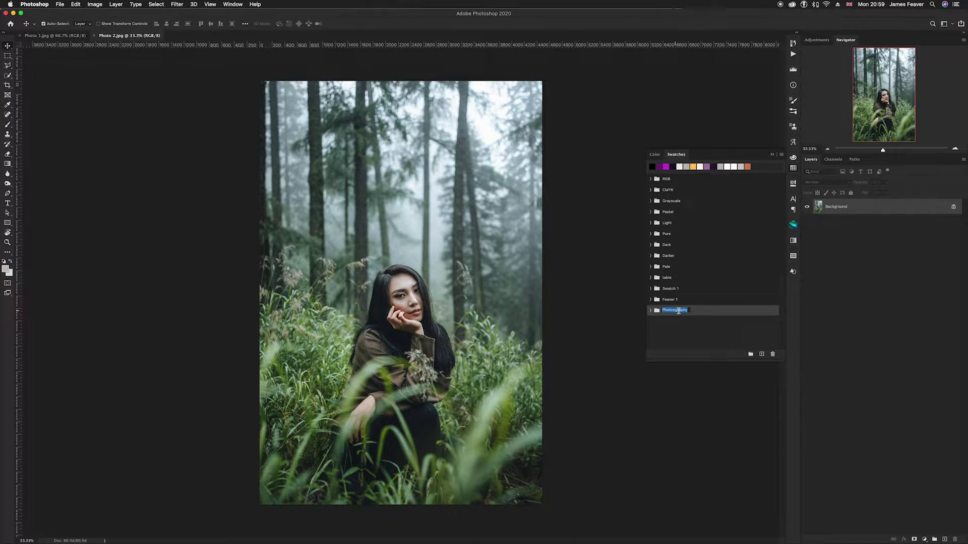
text(Photography)
key(Return)
click(650, 311)
Add a Gradient Map adjustment layer to Photo 2 and open its gradient for editing with the swatches displayed alongside
click(924, 540)
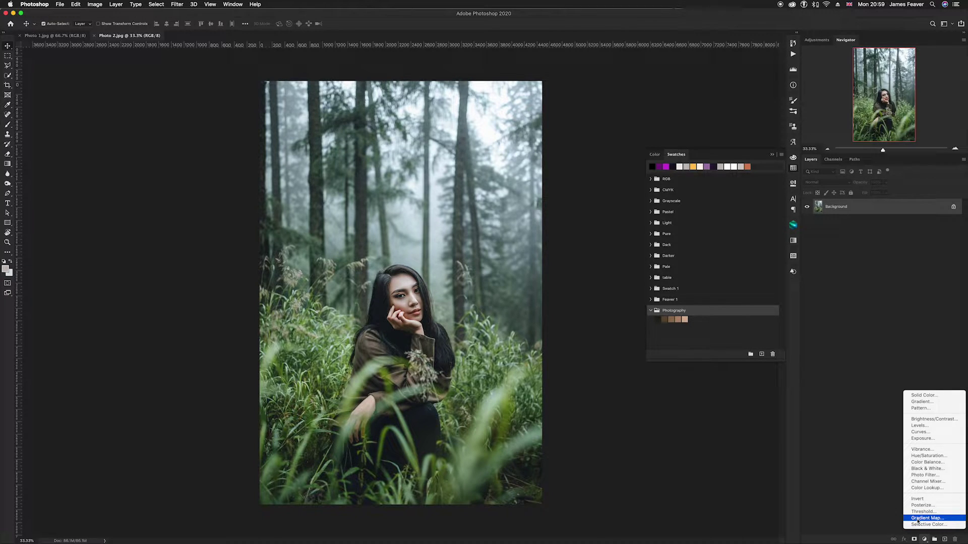
click(917, 519)
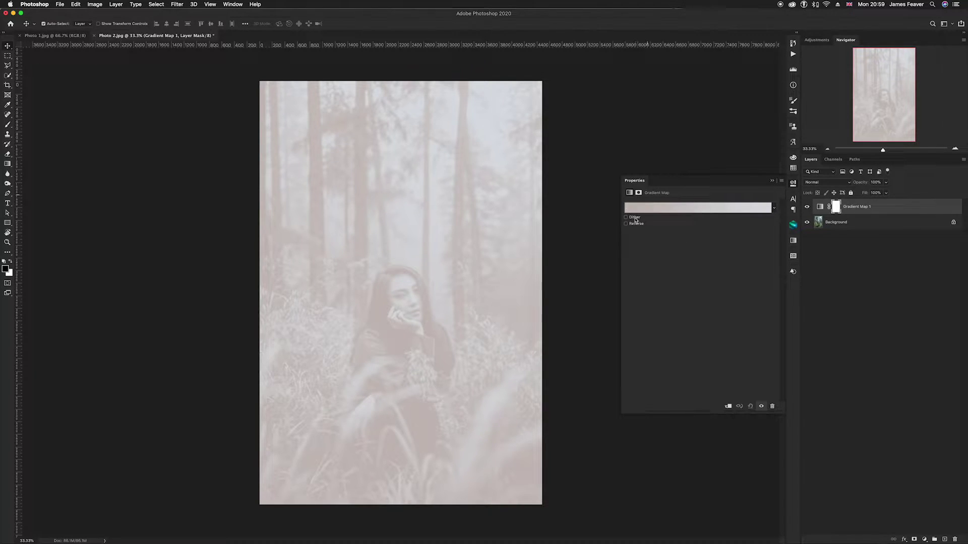
click(668, 208)
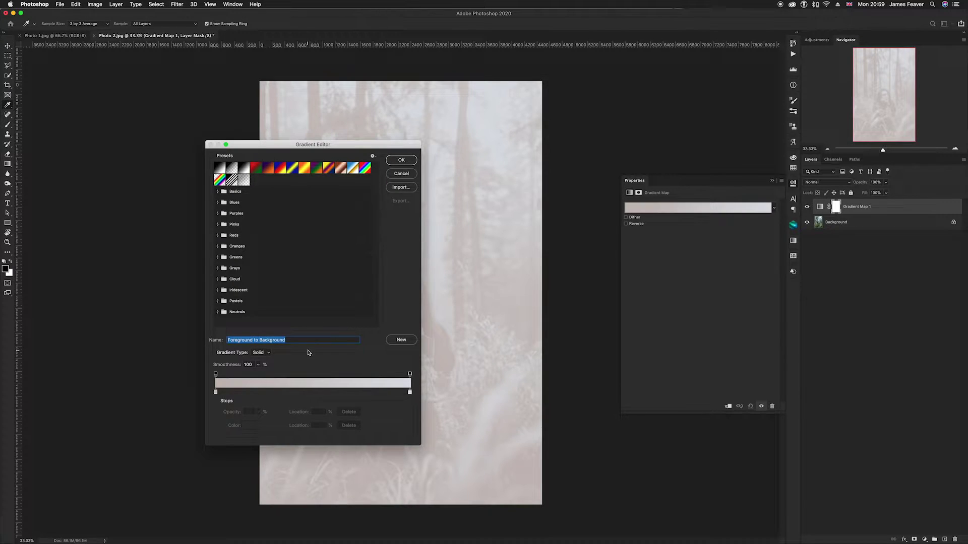
click(794, 169)
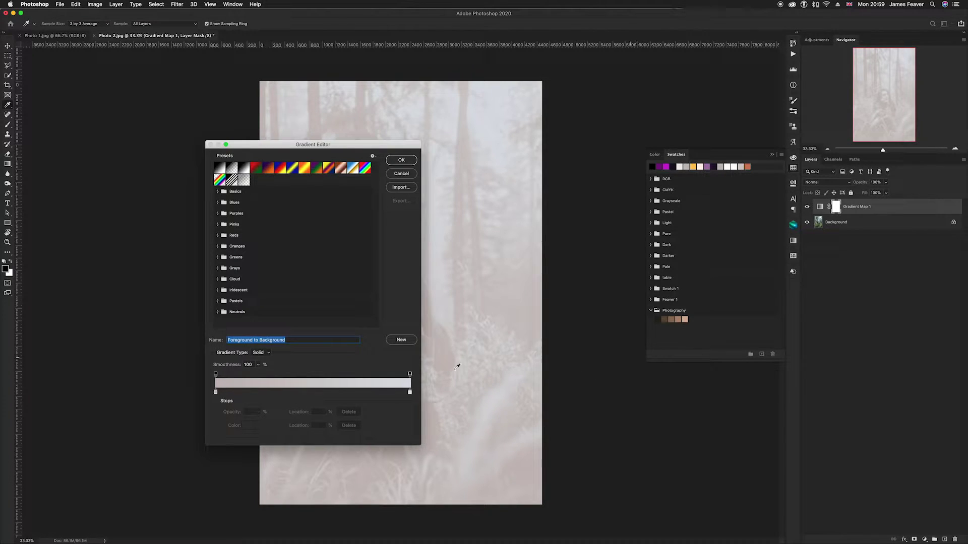
Add three colour stops between the gradient's ends and space them roughly evenly, with the first added stop at about 19%
click(248, 393)
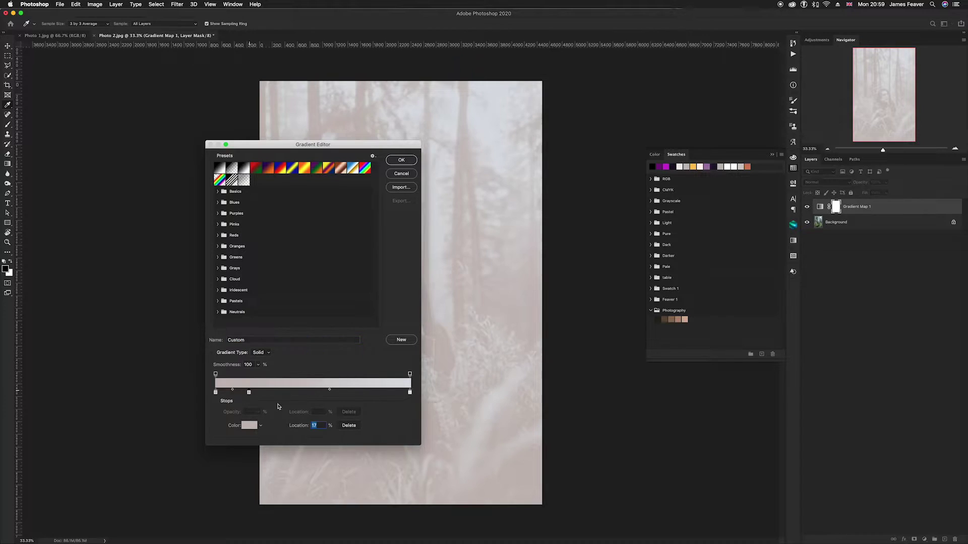
click(298, 393)
click(345, 393)
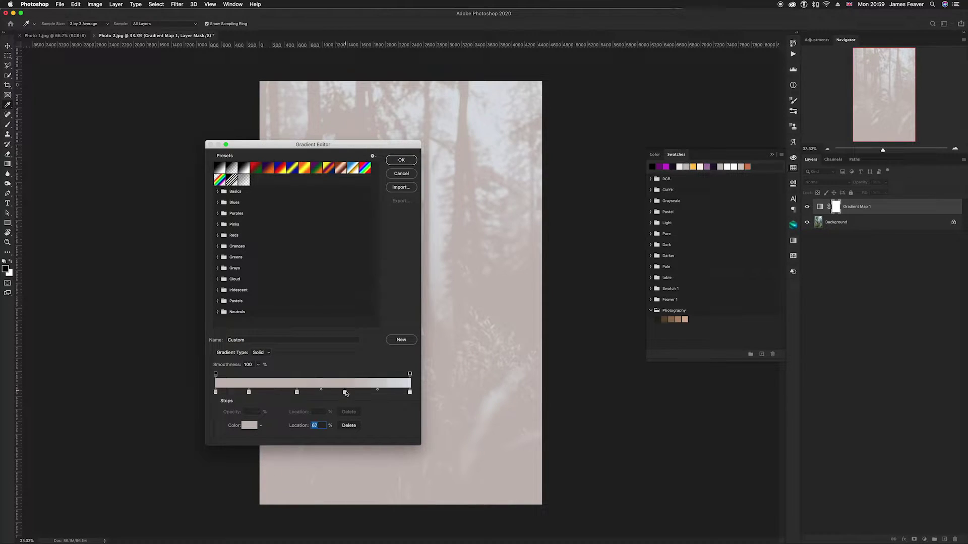
drag(345, 392, 363, 393)
drag(297, 393, 253, 392)
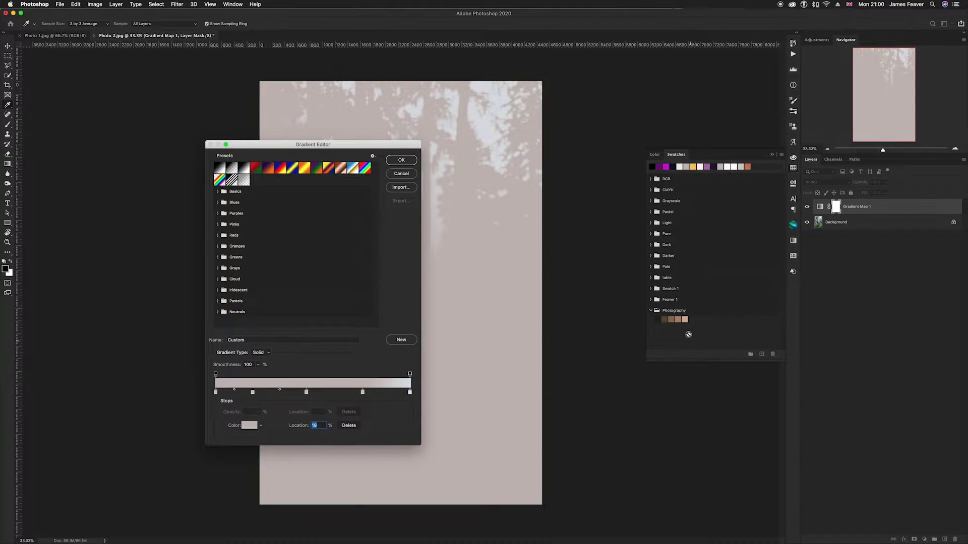
Colour the gradient's end stop with the lightest Photography swatch (#d5b09a) and set its location to 84%
double_click(410, 394)
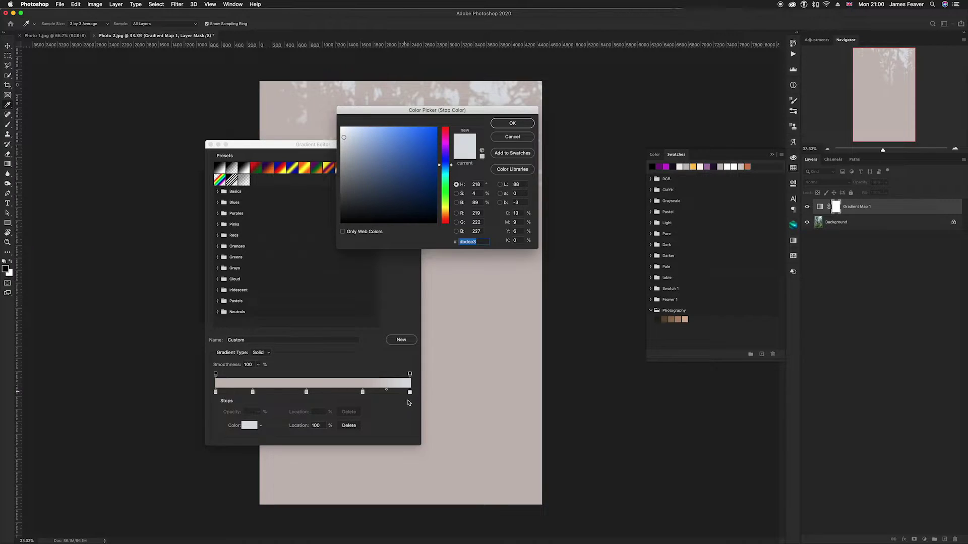
click(685, 319)
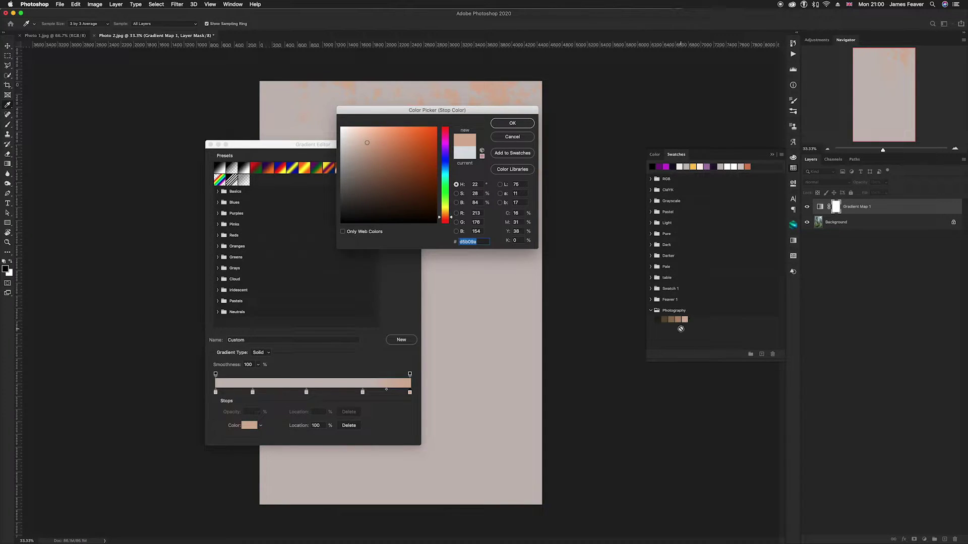
click(457, 202)
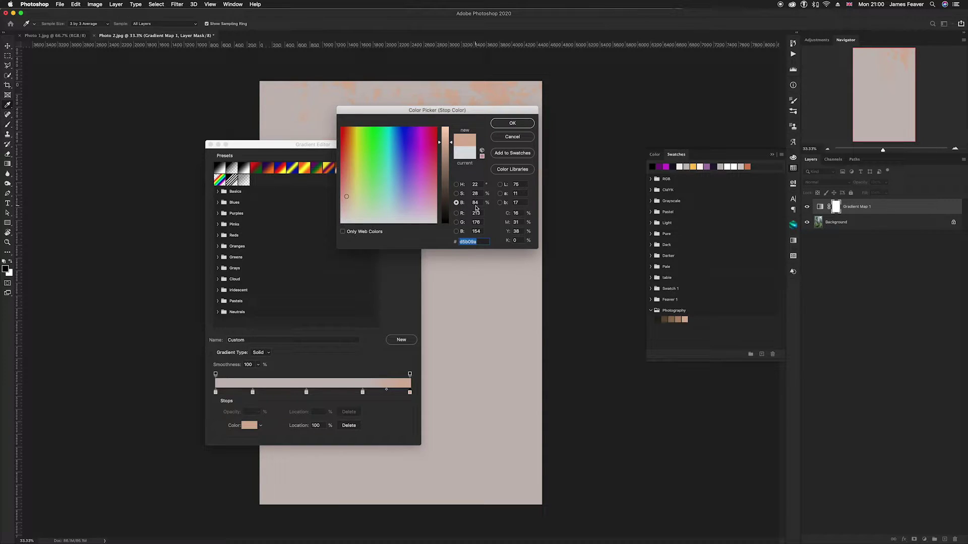
double_click(472, 202)
click(511, 125)
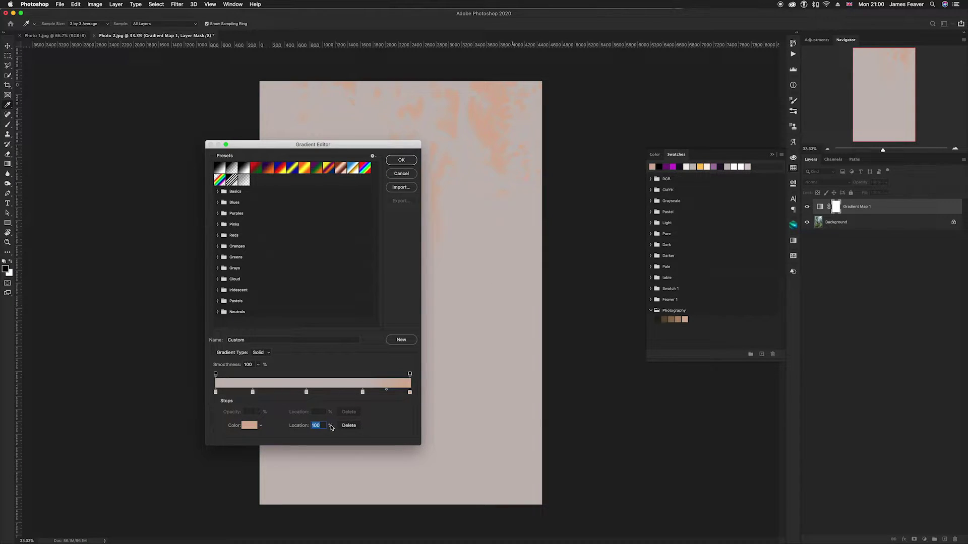
text(84)
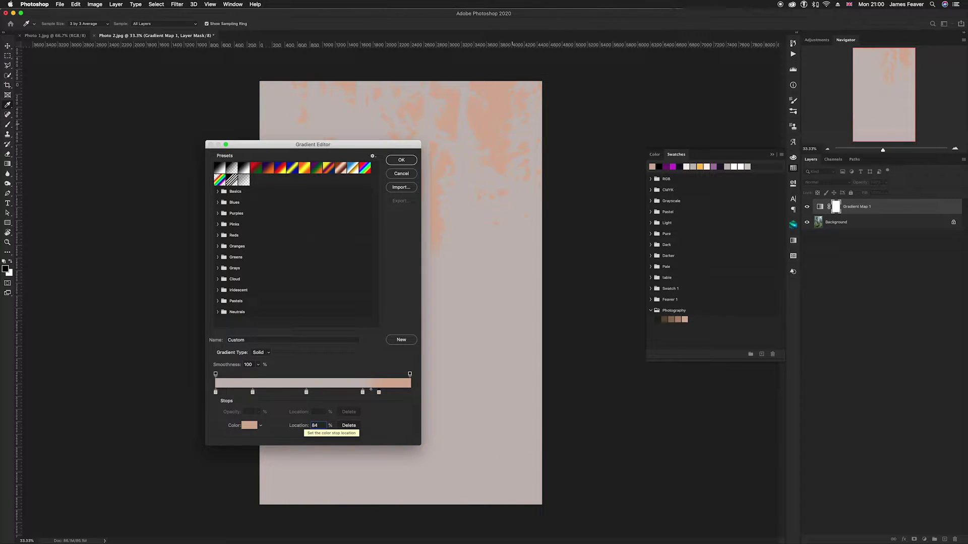
Give the fourth gradient stop the second-lightest Photography swatch (#b48b6f) and set its location to 71%
drag(363, 392, 352, 393)
double_click(351, 393)
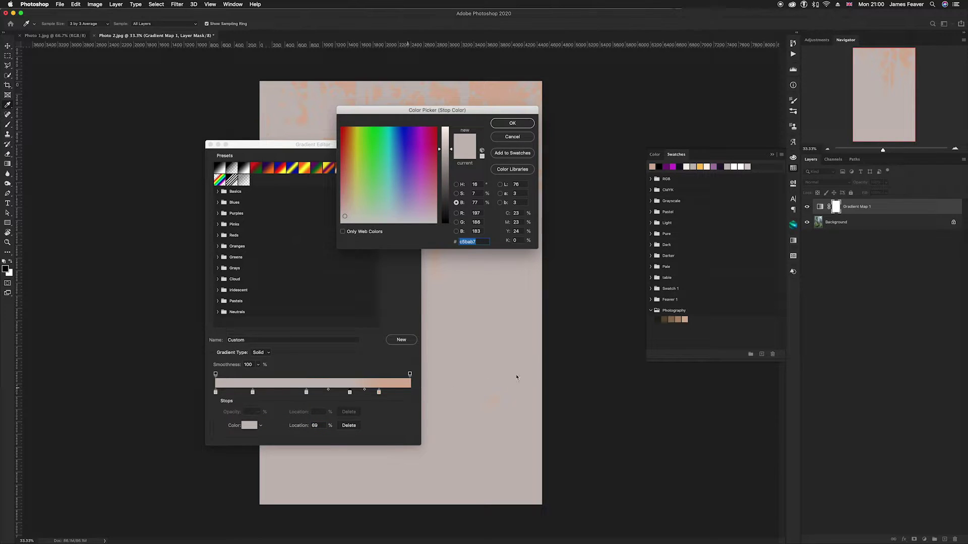
click(677, 320)
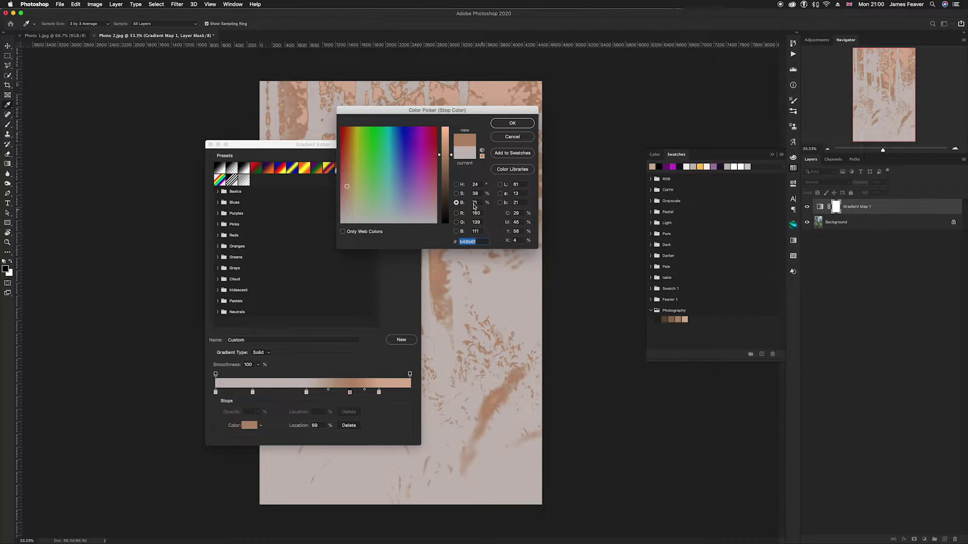
click(512, 123)
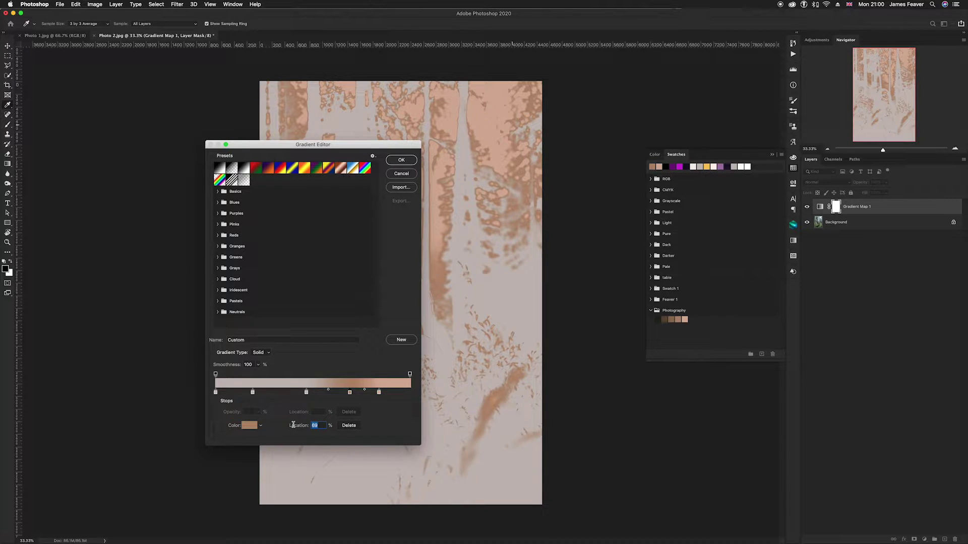
text(71)
Apply the middle Photography swatch (#917152) to the gradient's middle stop and place it at 57%
click(306, 392)
click(672, 319)
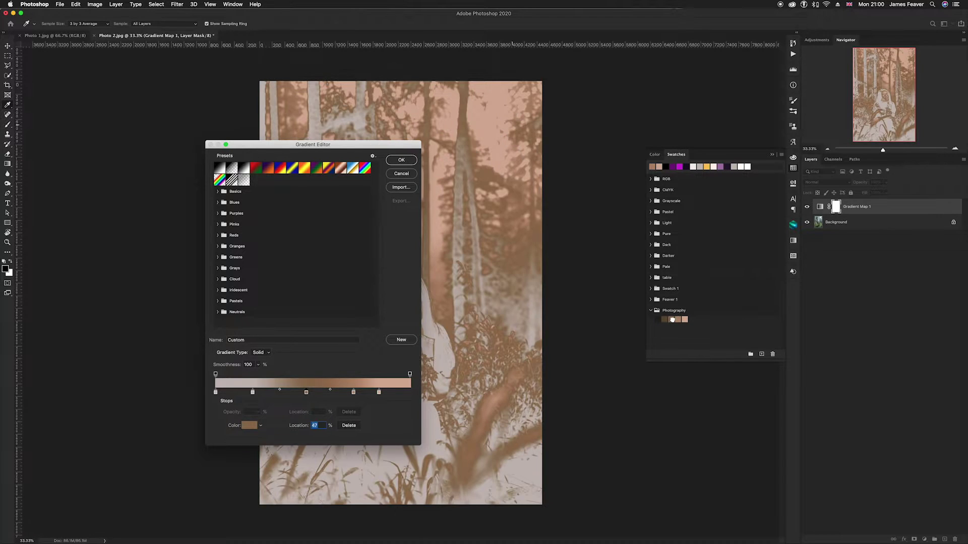
double_click(305, 393)
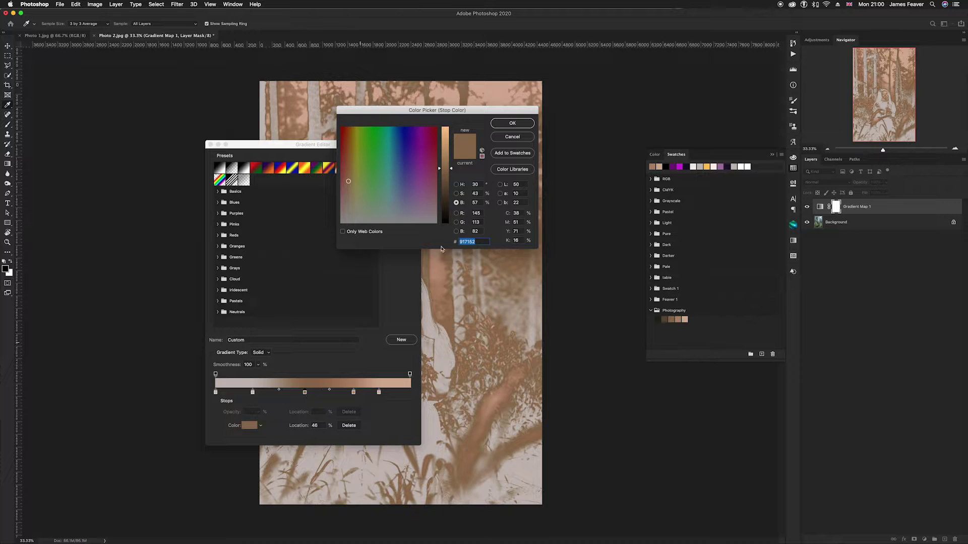
click(525, 124)
drag(324, 426, 298, 424)
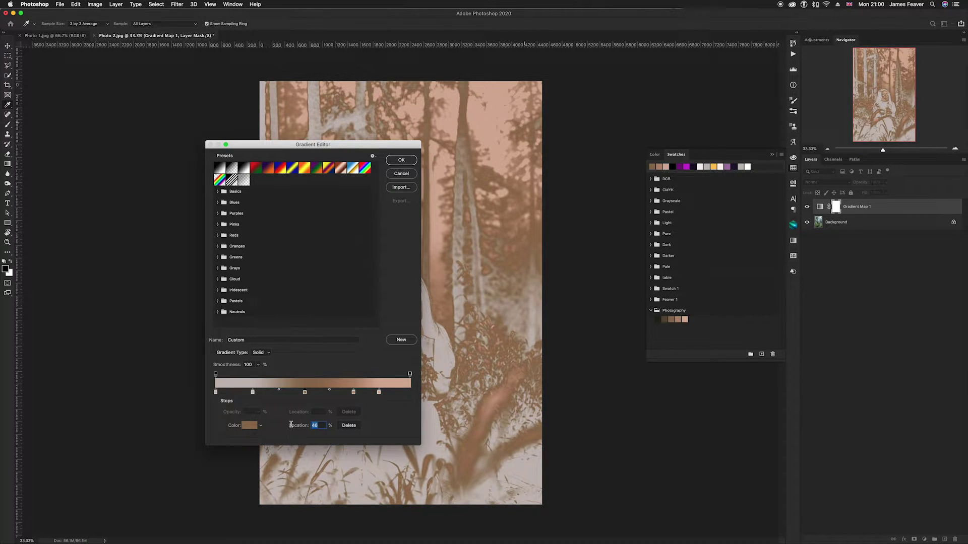
text(57)
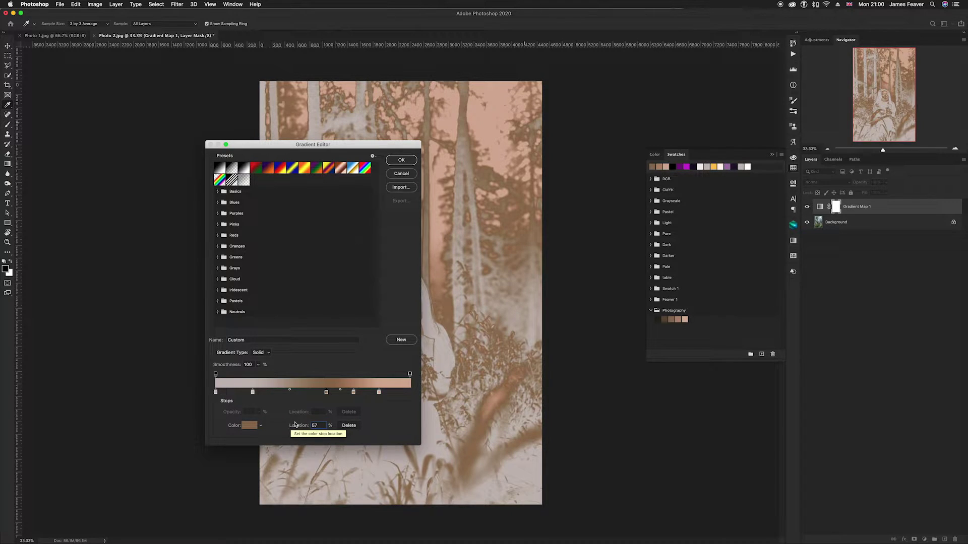
Colour the second gradient stop with the second-darkest Photography swatch (#624d34) and move it to 38%
double_click(252, 392)
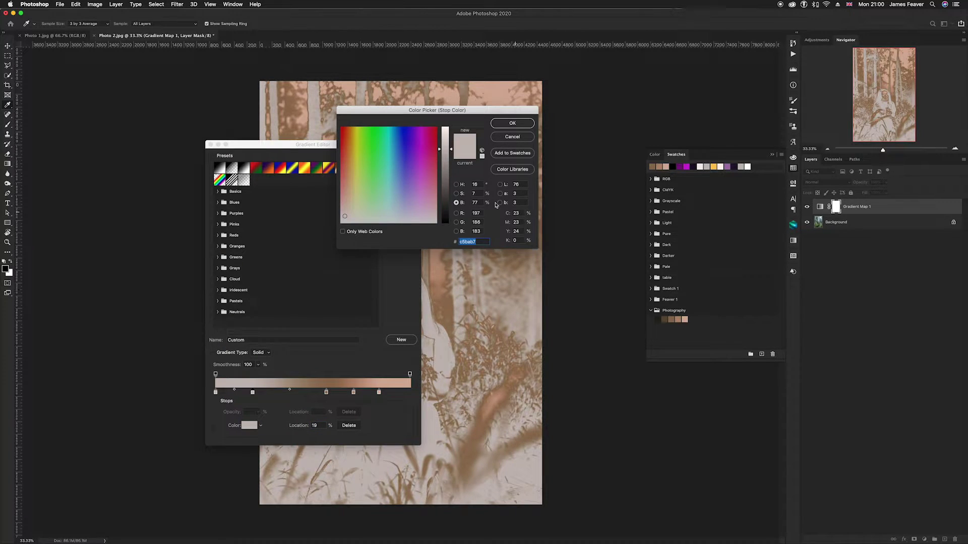
click(665, 319)
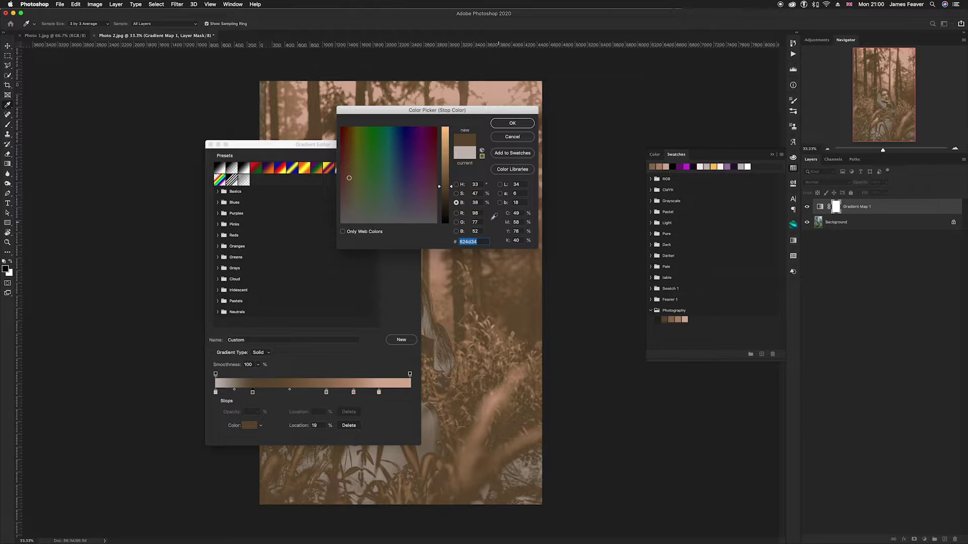
click(512, 123)
double_click(317, 426)
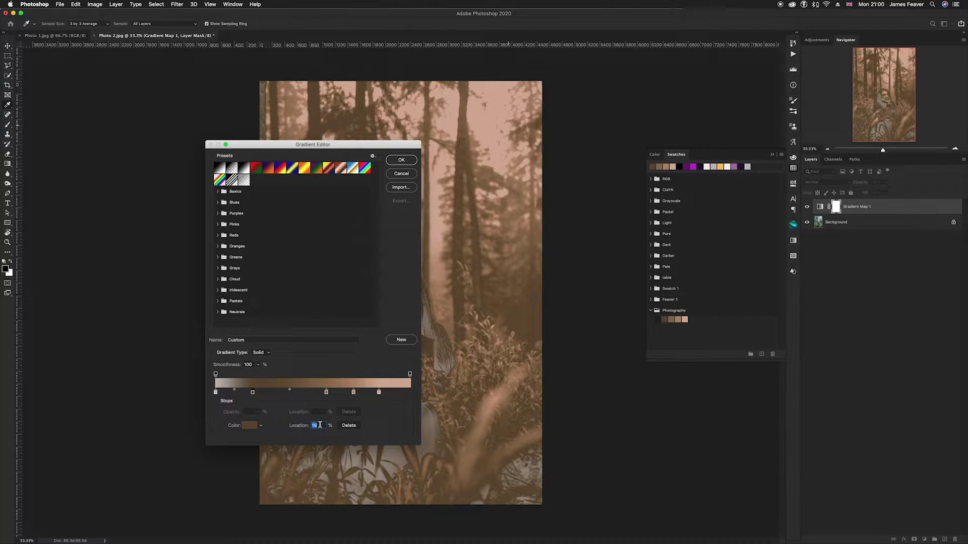
text(38)
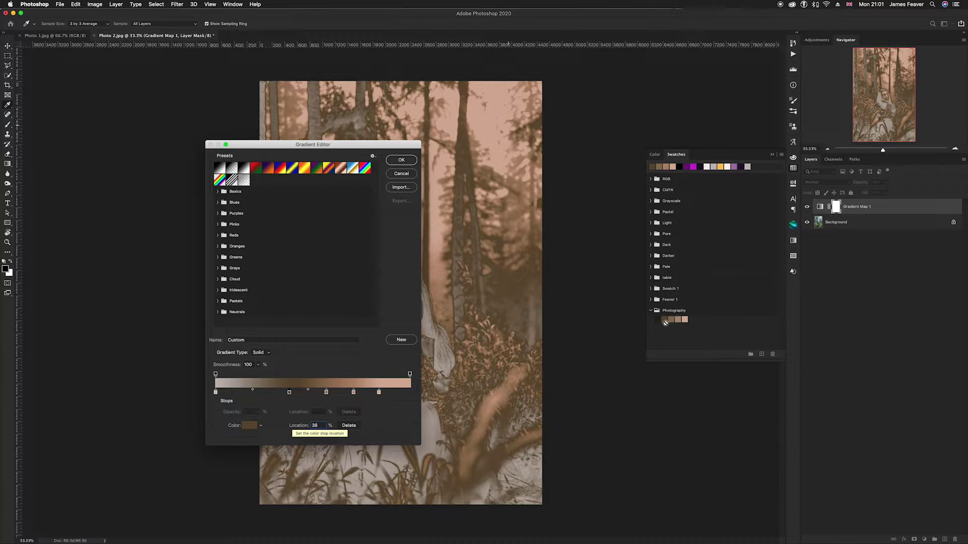
Set the gradient's start stop to the darkest Photography swatch (#221f17), place it at 13% and accept the gradient
double_click(216, 392)
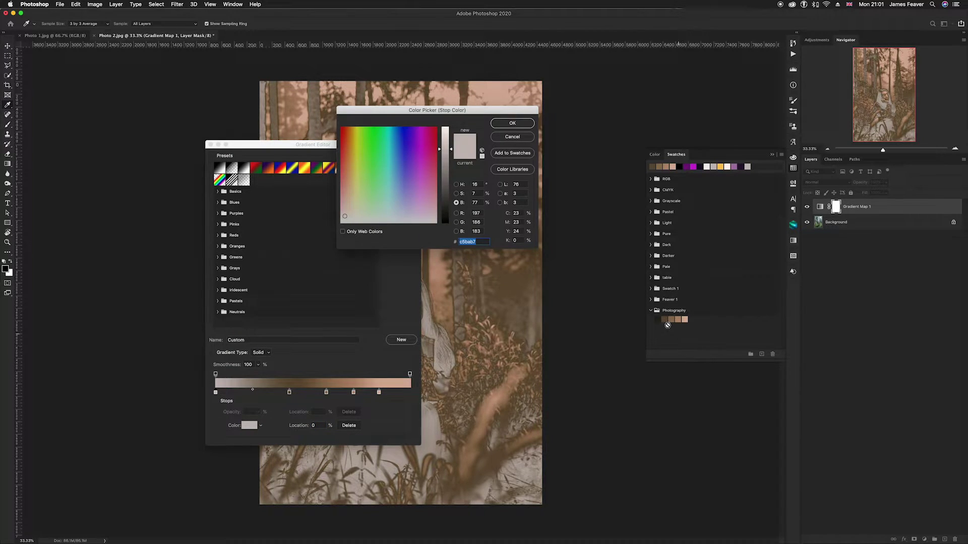
click(658, 320)
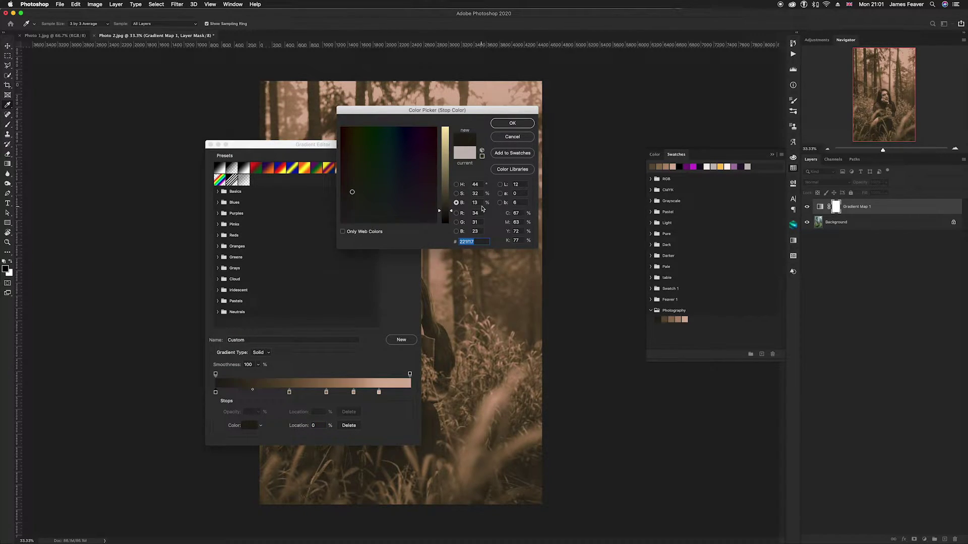
click(512, 123)
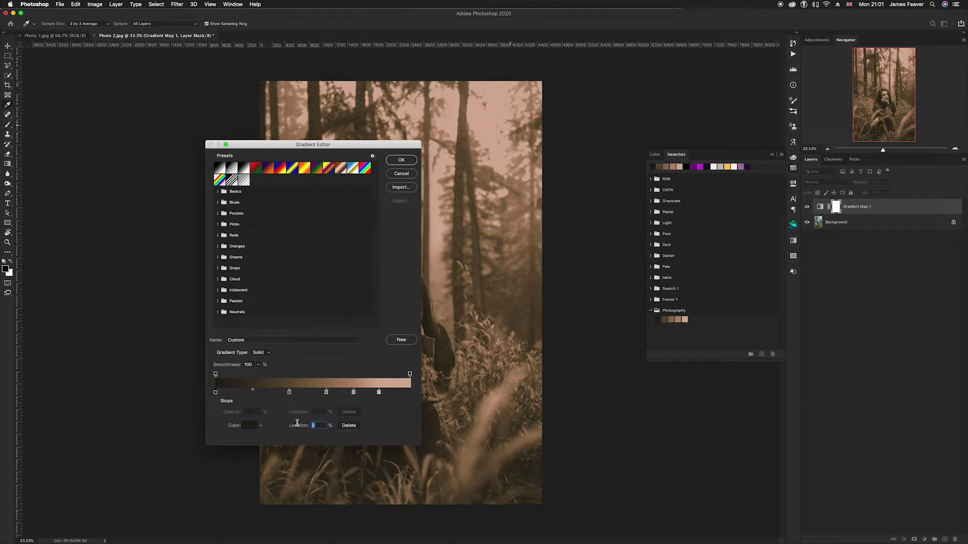
text(13)
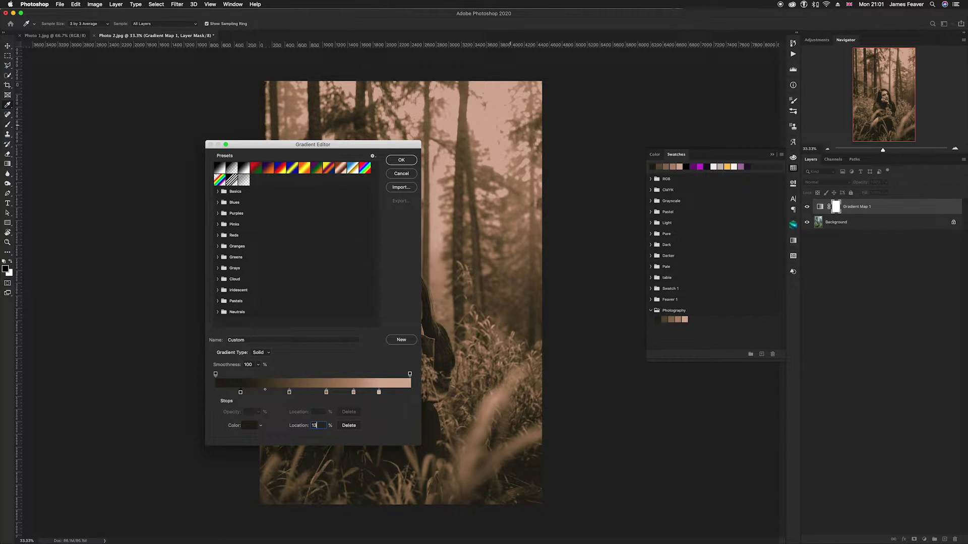
click(396, 158)
Put the swatches away and compare the graded Photo 2 with Photo 1
click(793, 169)
click(54, 36)
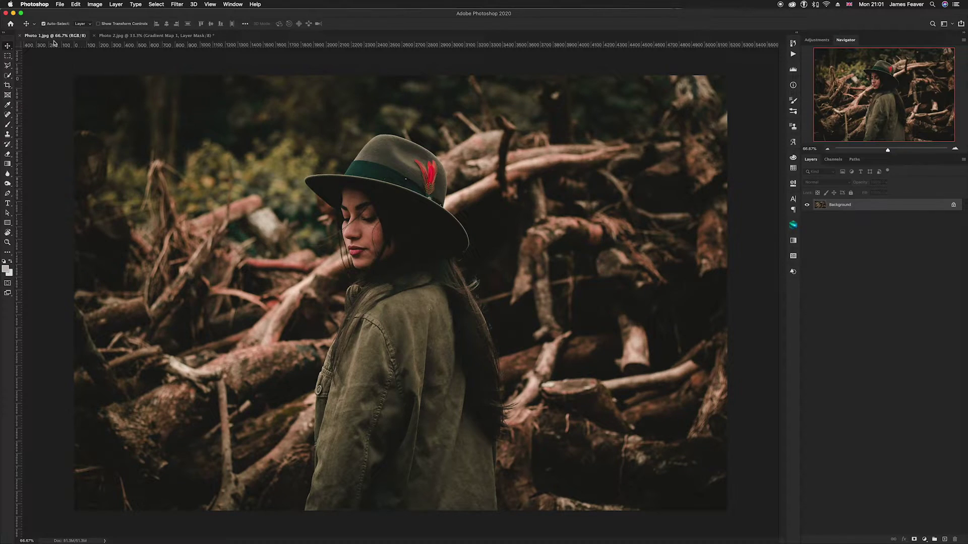
click(117, 36)
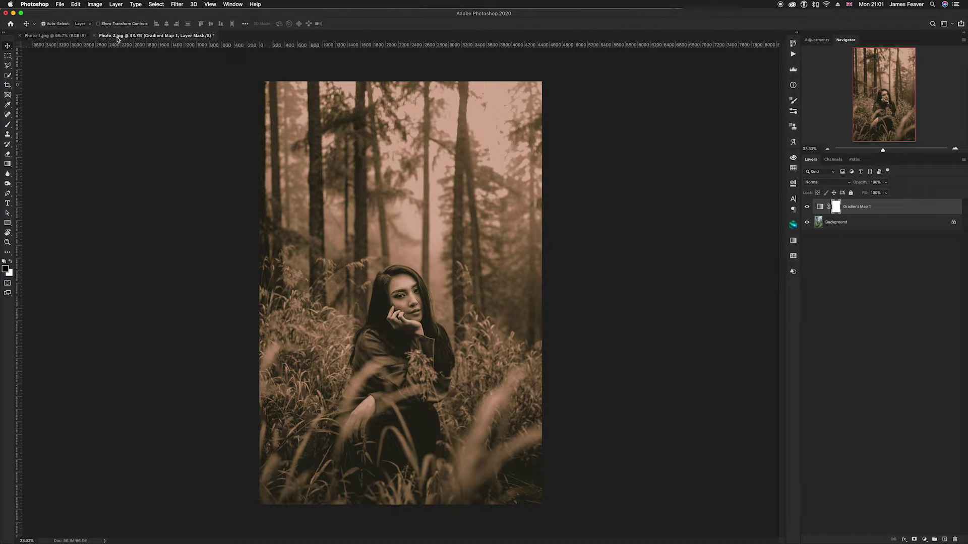
Set the Gradient Map layer to Multiply blending at 65% opacity, then toggle its visibility to compare before and after
click(820, 207)
click(815, 184)
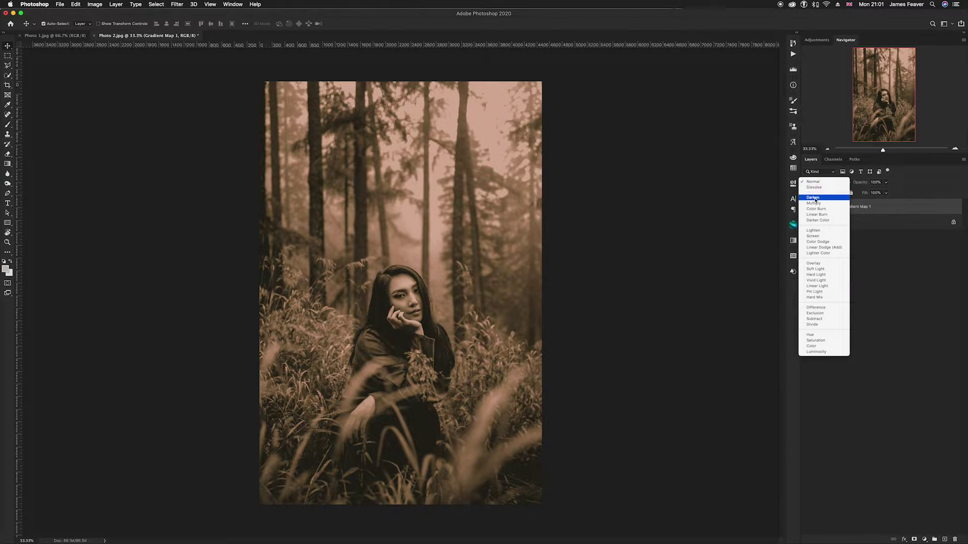
click(813, 203)
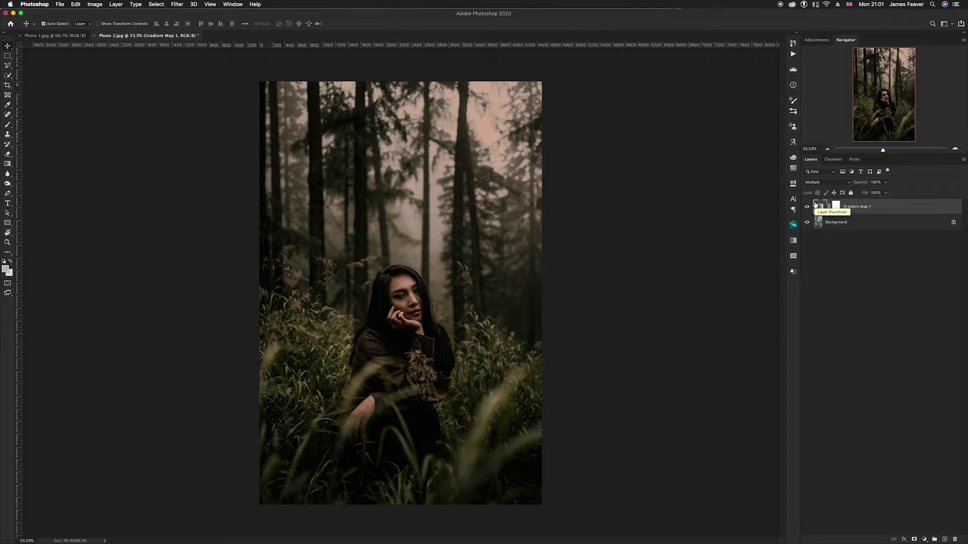
drag(861, 183, 845, 184)
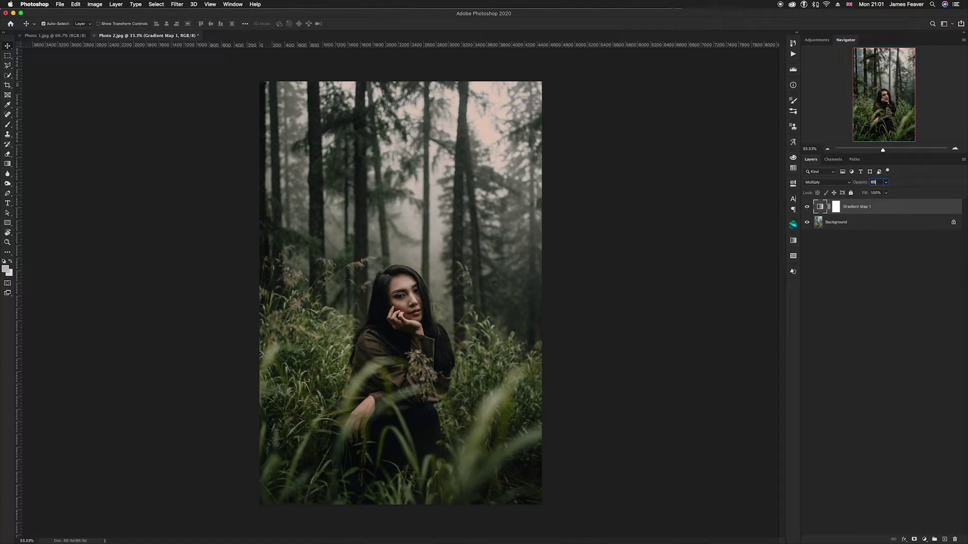
super+click(811, 208)
click(808, 207)
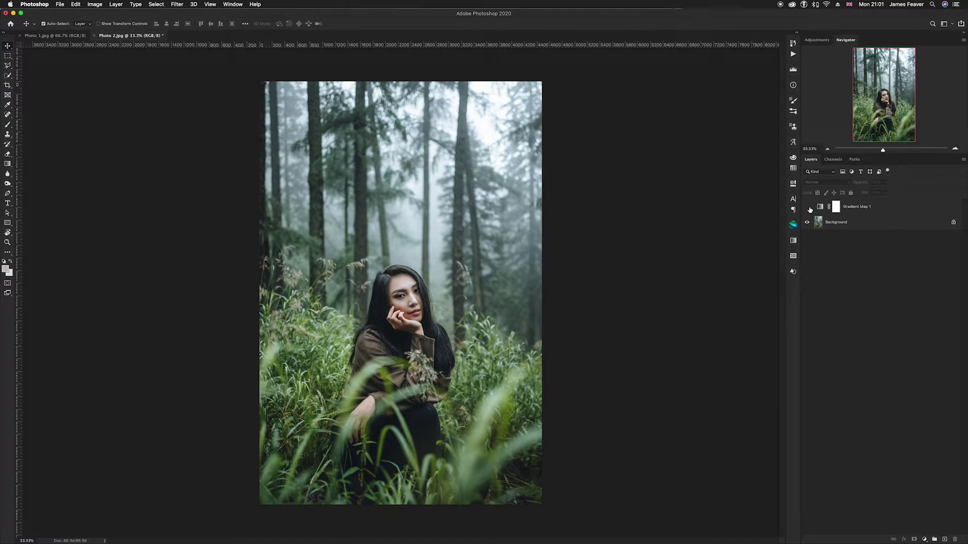
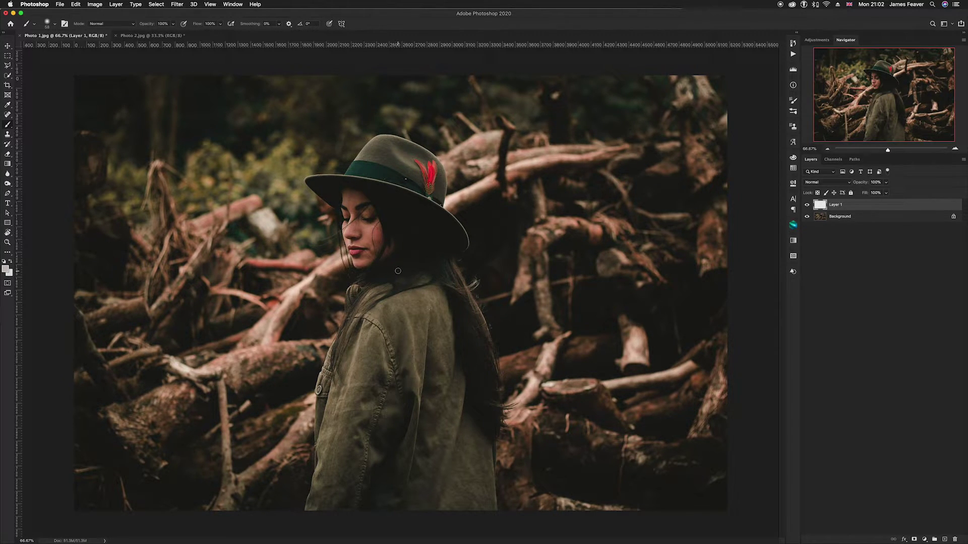
Enlarge the brush and paint a horizontal black stroke on Layer 1 of Photo 1, over the logs beside the woman
mouse_move(413, 278)
mouse_down()
mouse_move(491, 277)
mouse_move(484, 361)
mouse_move(444, 366)
mouse_up()
key(x)
mouse_move(524, 299)
mouse_down()
mouse_move(586, 311)
mouse_move(560, 305)
mouse_move(653, 303)
mouse_move(542, 301)
mouse_move(625, 307)
mouse_up()
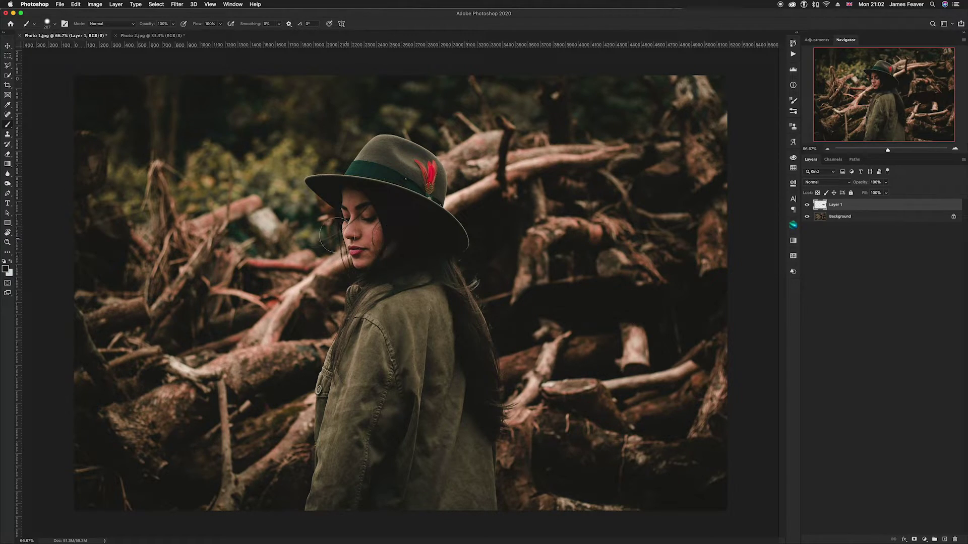
Sample the light skin tone from the woman's nose and paint a horizontal stroke of it above the black one
scroll(353, 234, up, 10)
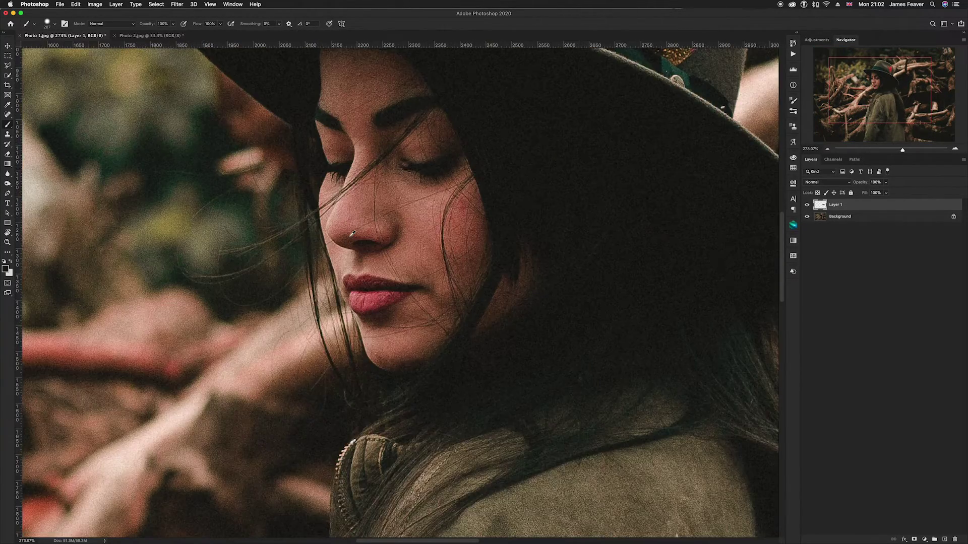
alt+click(308, 175)
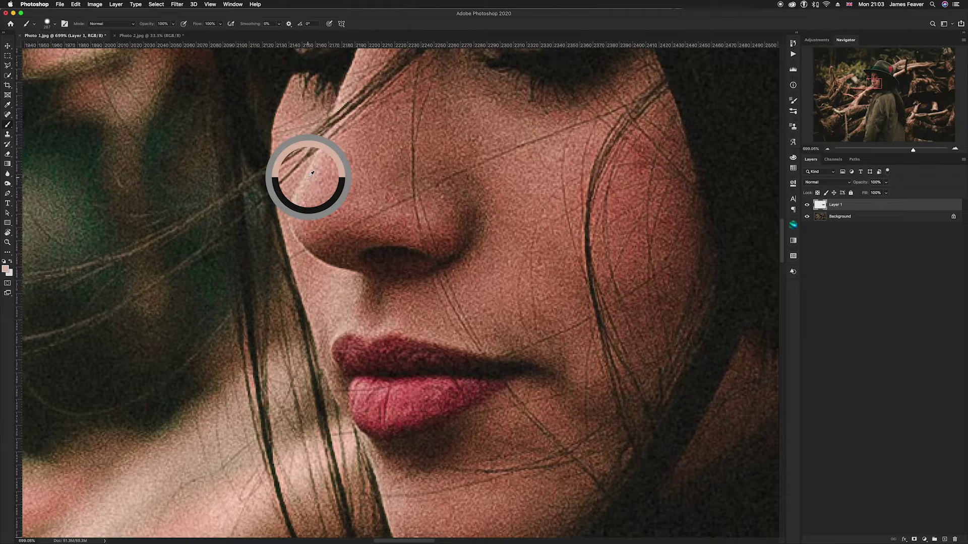
scroll(368, 251, down, 3)
scroll(367, 251, down, 8)
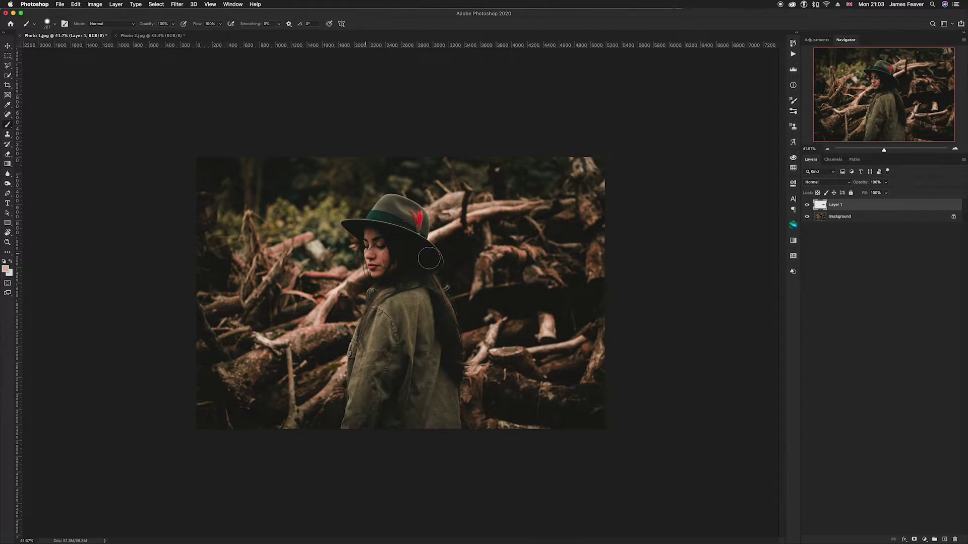
scroll(536, 247, up, 2)
mouse_move(537, 247)
mouse_down()
mouse_move(597, 247)
mouse_move(520, 247)
mouse_up()
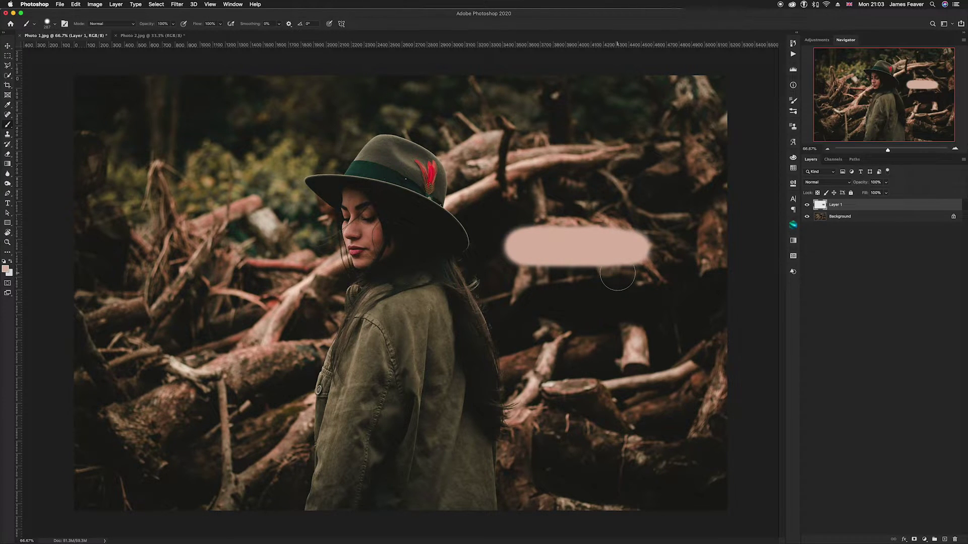
Select the midtones of Photo 1's Background layer with Color Range
click(7, 46)
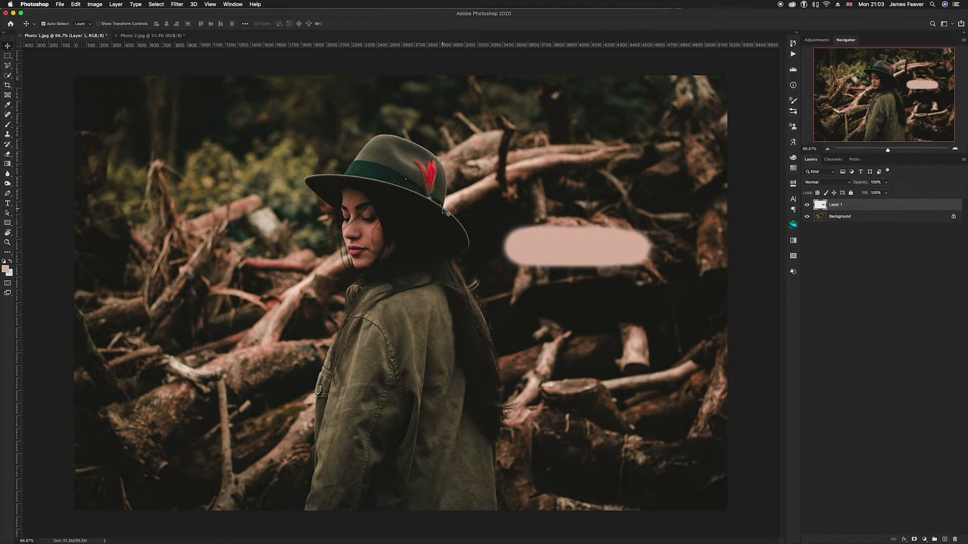
click(822, 219)
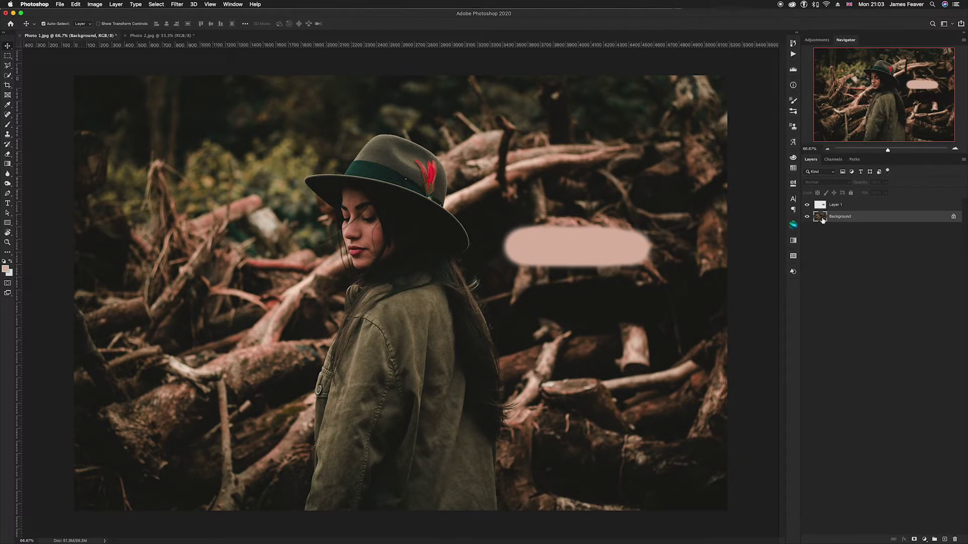
click(157, 4)
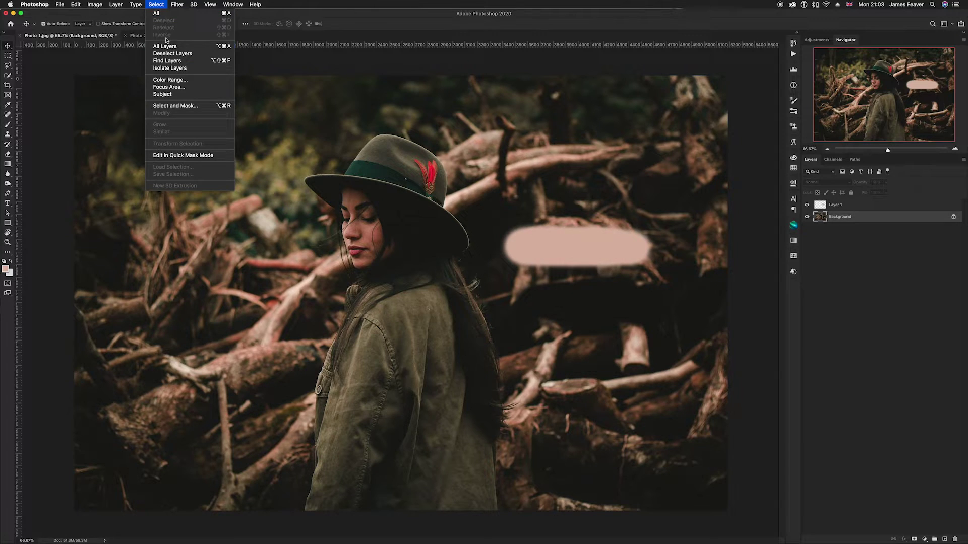
click(170, 81)
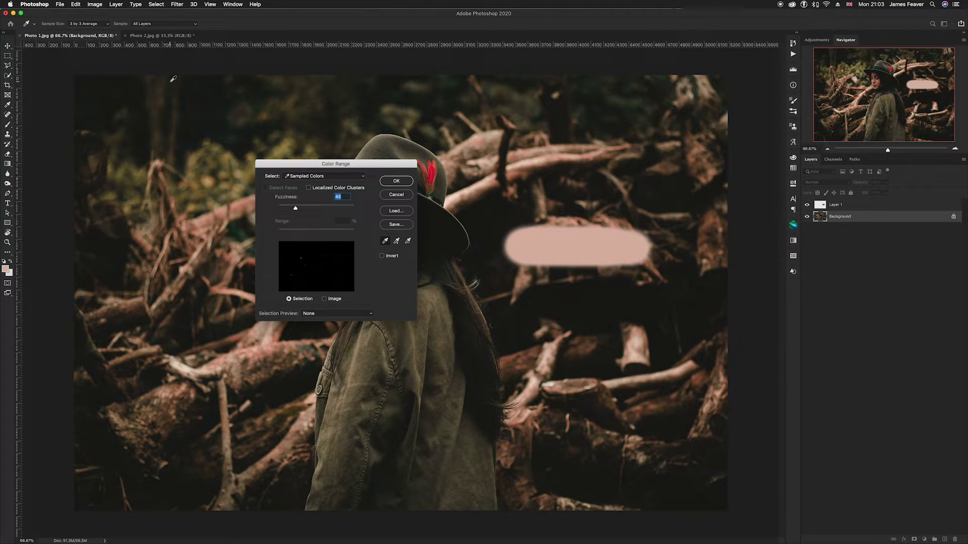
click(311, 177)
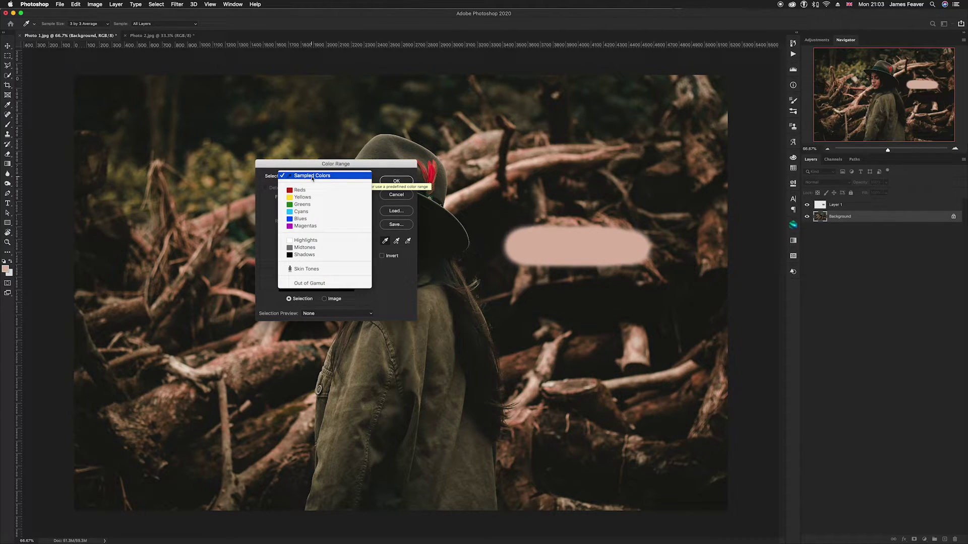
click(312, 178)
click(312, 177)
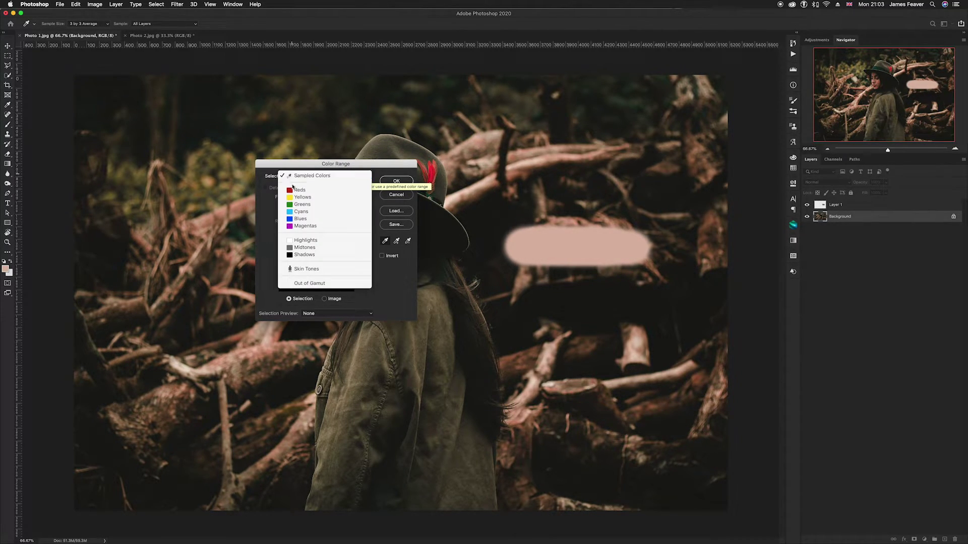
click(299, 248)
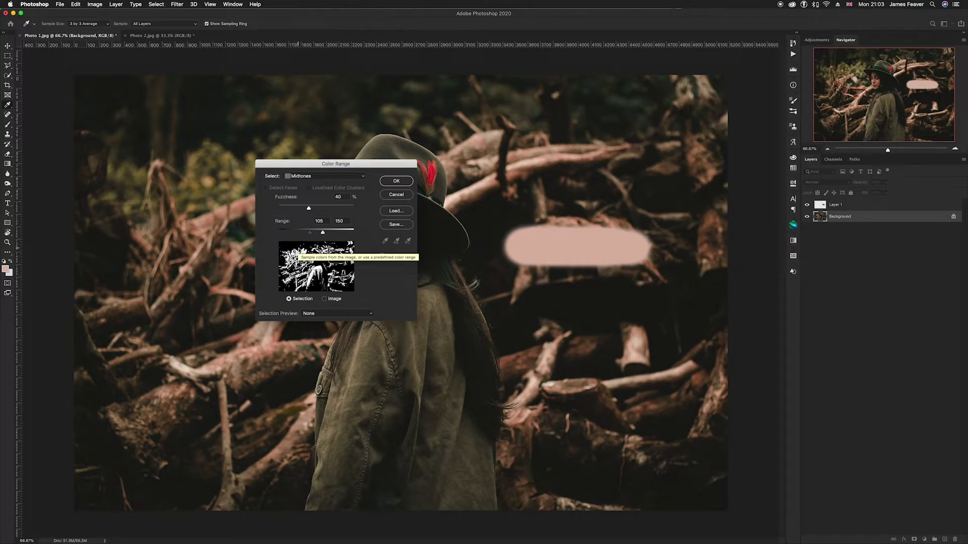
click(397, 181)
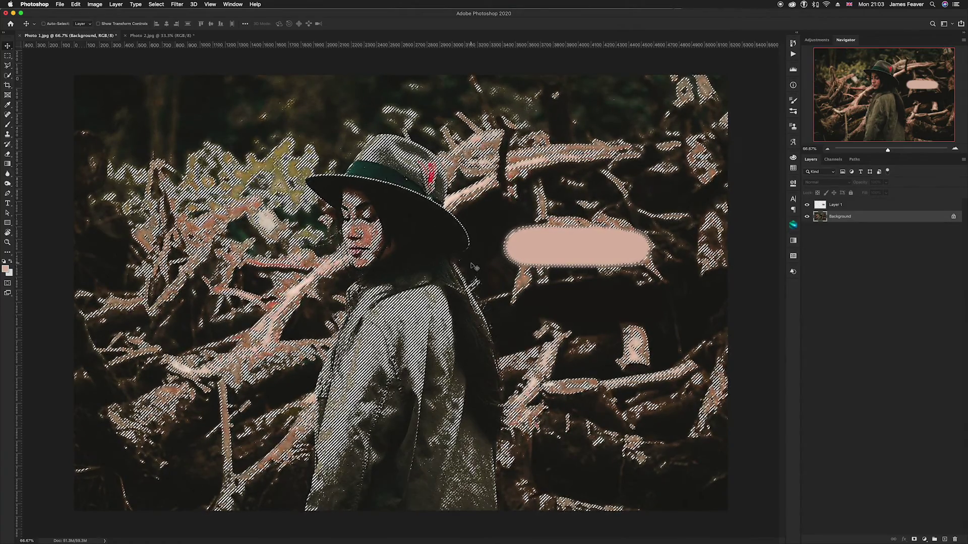
Copy the selected midtones to a new layer and hide both the Background and Layer 1
key(super+j)
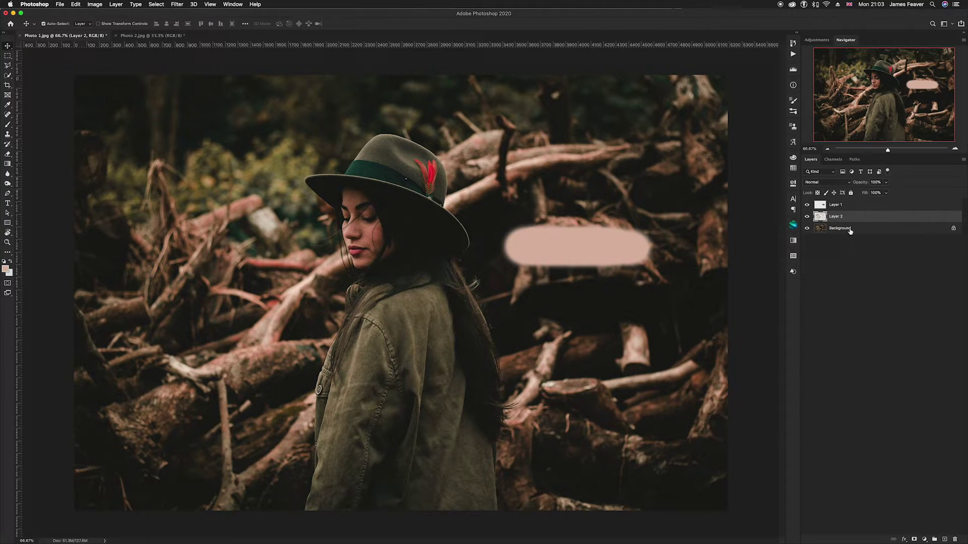
click(807, 228)
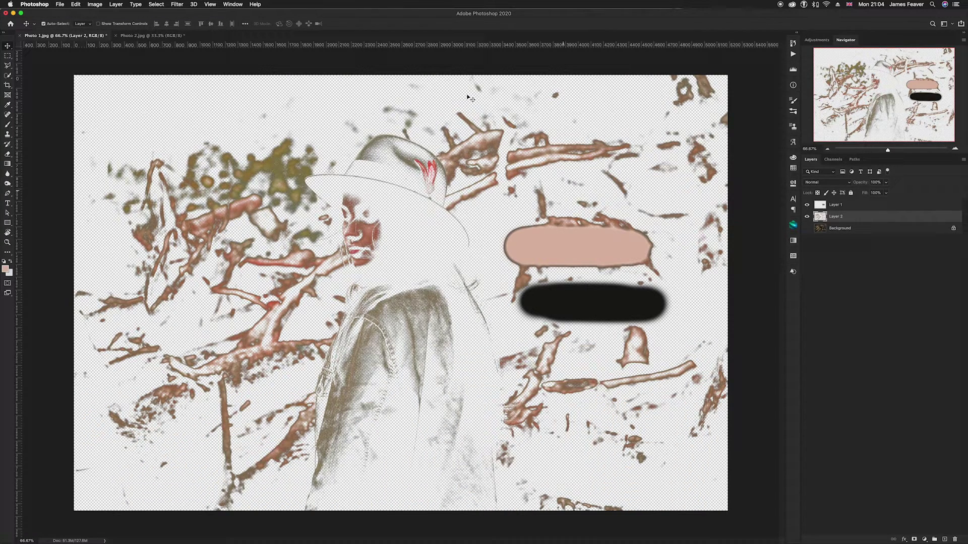
click(806, 204)
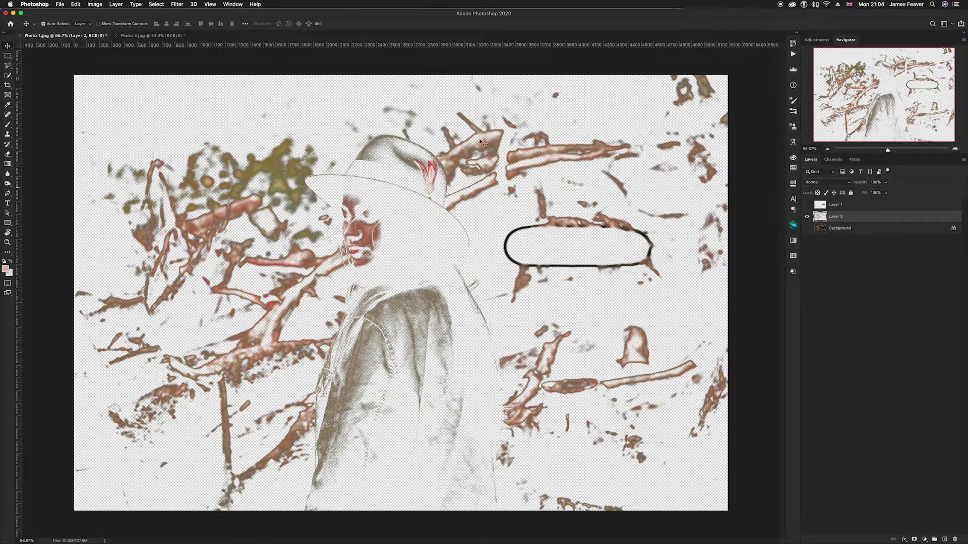
Apply the Average blur filter to the midtones on Layer 2
click(177, 5)
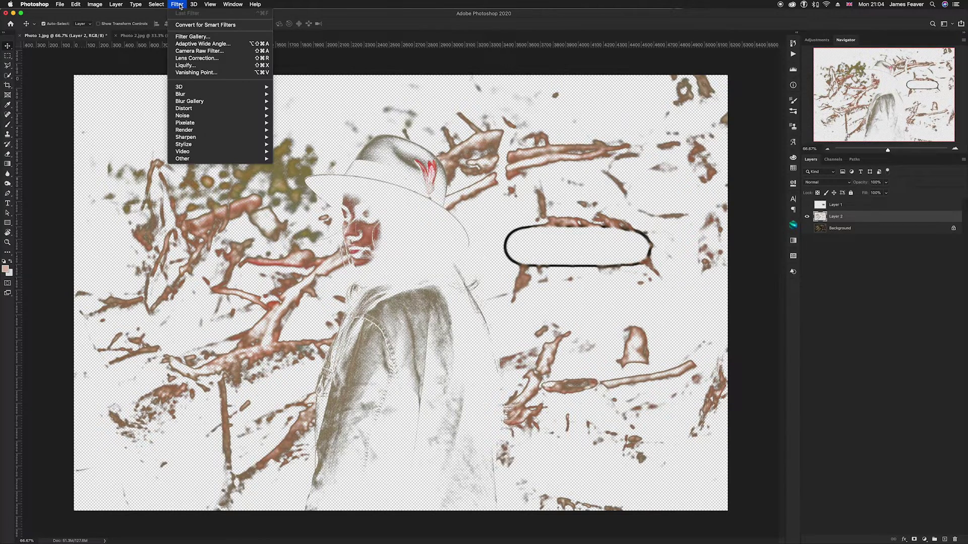
mouse_move(200, 95)
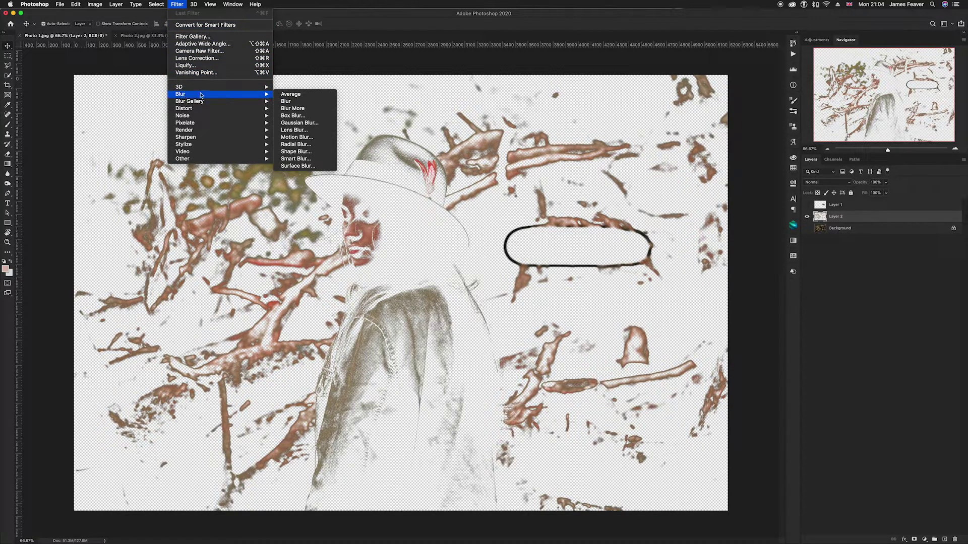
click(291, 95)
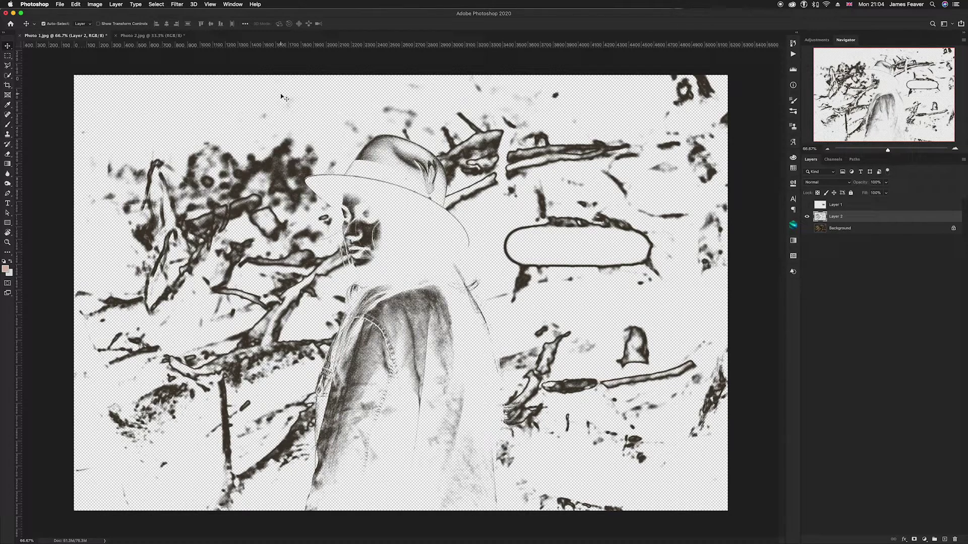
Show and activate Layer 1, and sample the averaged dark brown of the midtones as the brush colour
click(807, 204)
click(820, 205)
scroll(348, 295, up, 2)
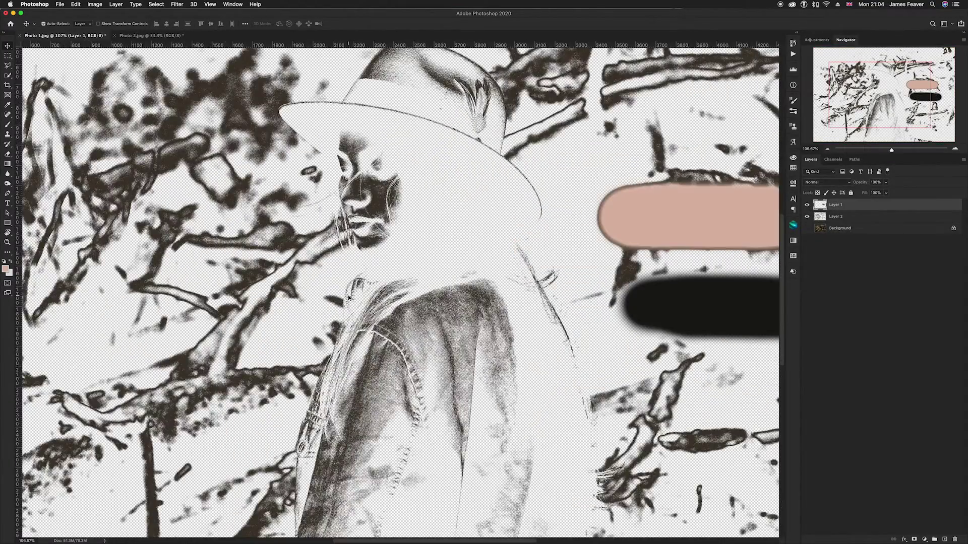
scroll(348, 295, up, 4)
key(b)
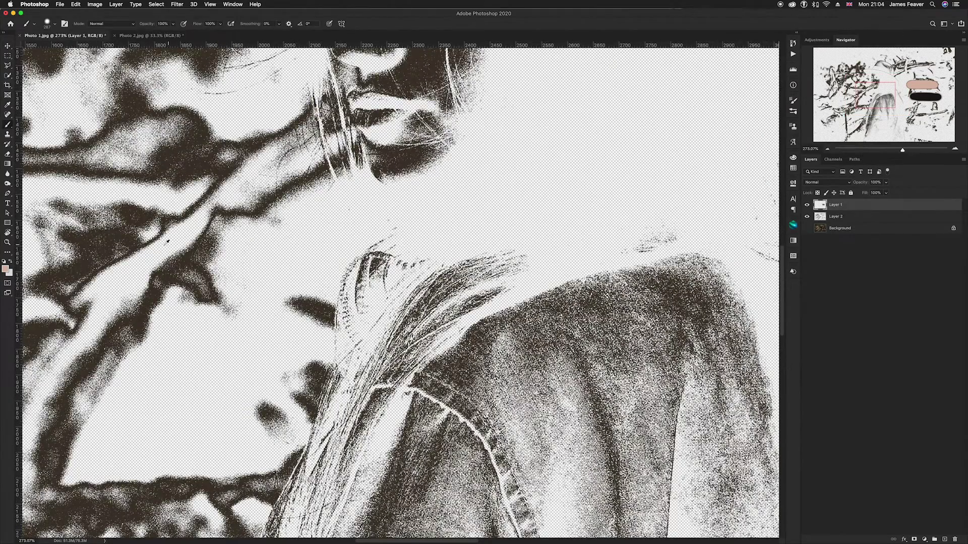
scroll(167, 241, up, 3)
alt+click(228, 267)
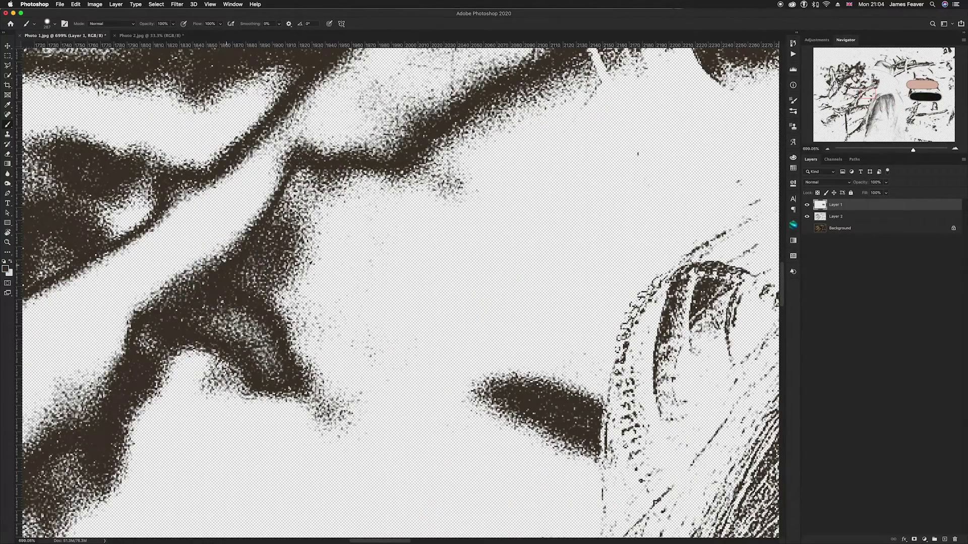
Paint a horizontal dark brown stroke on Layer 1 between the skin-tone and black strokes, and hide Layer 2
scroll(318, 274, down, 5)
scroll(318, 275, up, 2)
scroll(317, 274, down, 1)
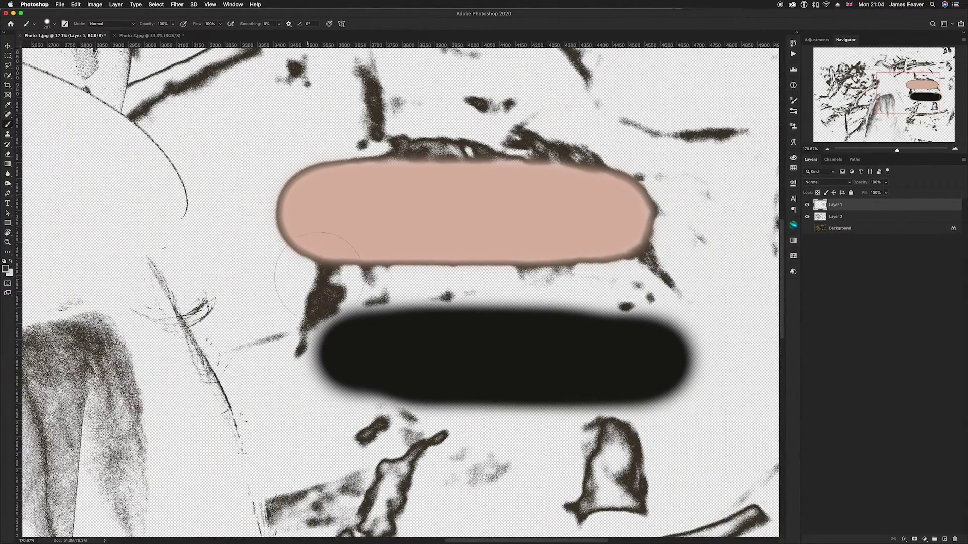
mouse_move(325, 276)
mouse_down()
mouse_move(615, 274)
mouse_move(395, 297)
mouse_move(686, 302)
mouse_up()
key(v)
click(806, 216)
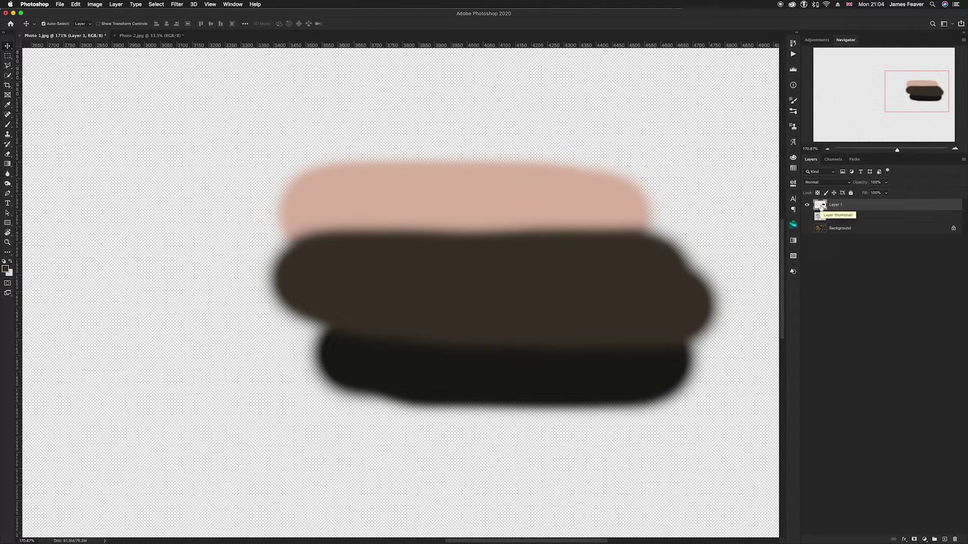
Copy the three colour strokes into Photo 2 and place them over the trees above and to the left of the woman
key(super+c)
click(146, 37)
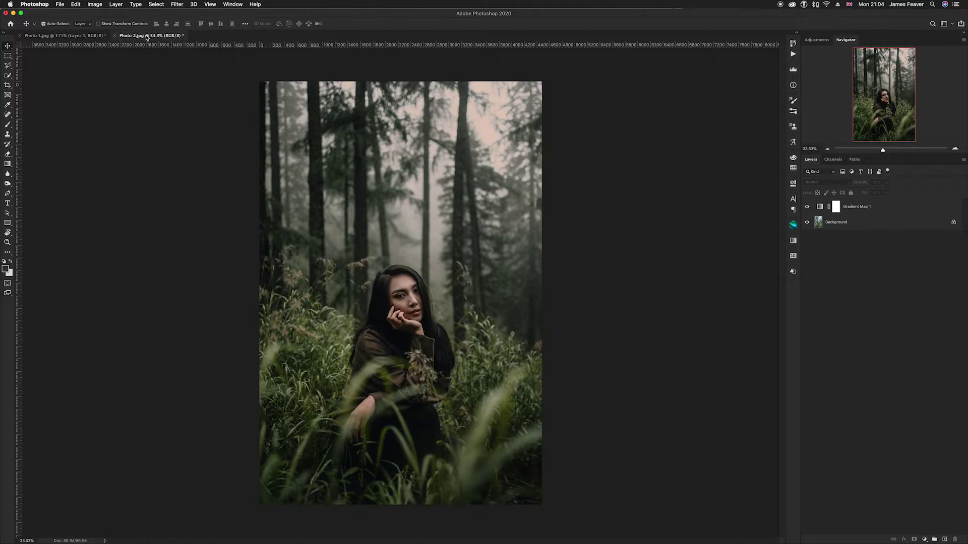
scroll(406, 244, up, 3)
key(super+v)
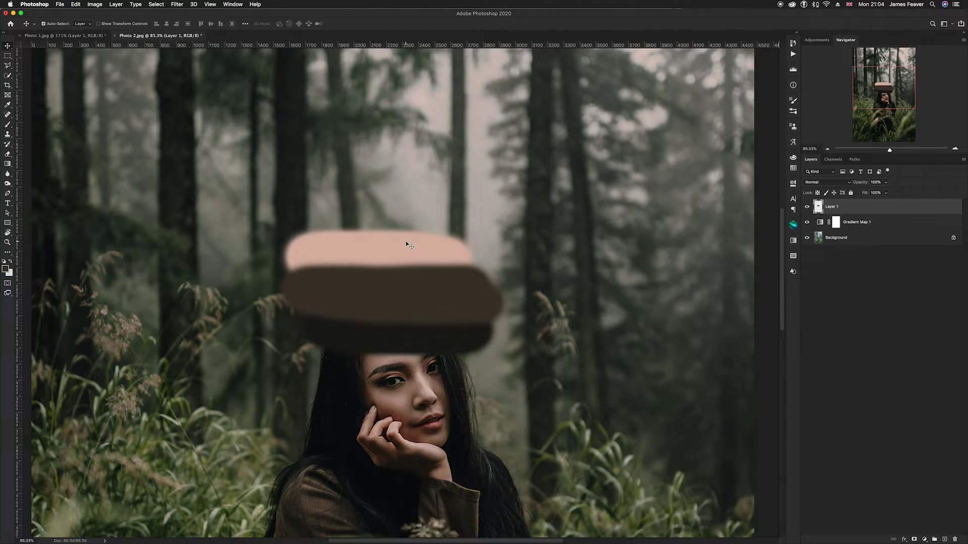
drag(423, 287, 227, 218)
click(869, 346)
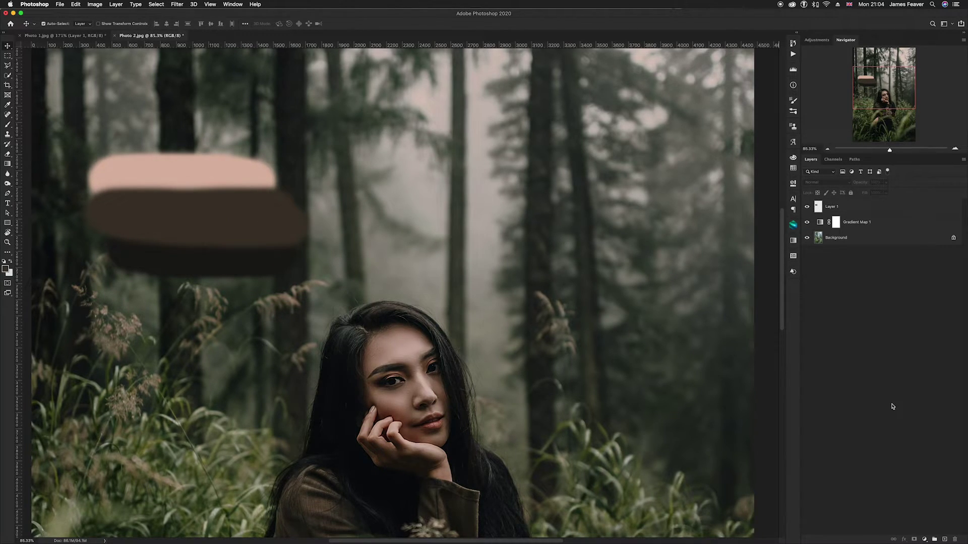
Add a Curves adjustment layer, place it directly beneath Layer 1 and display its curve settings
click(925, 540)
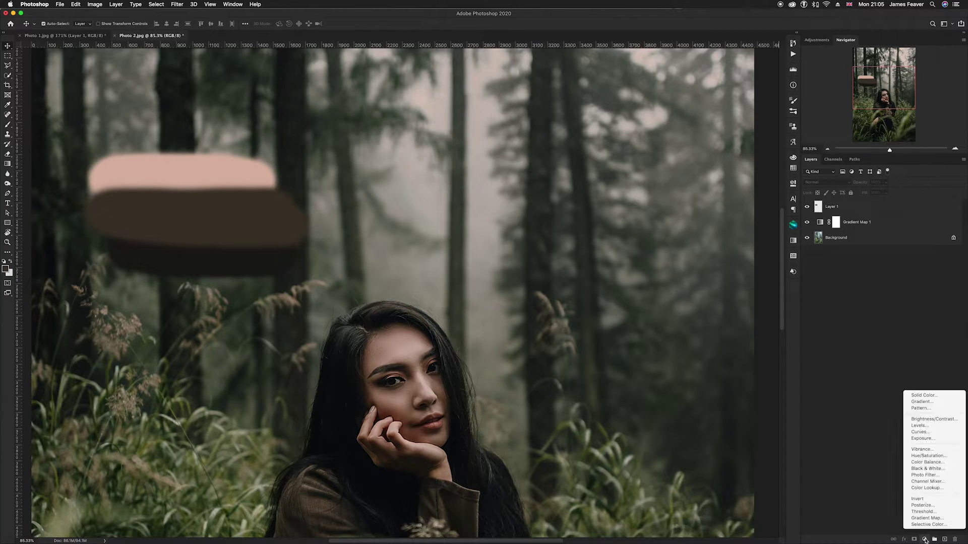
click(924, 432)
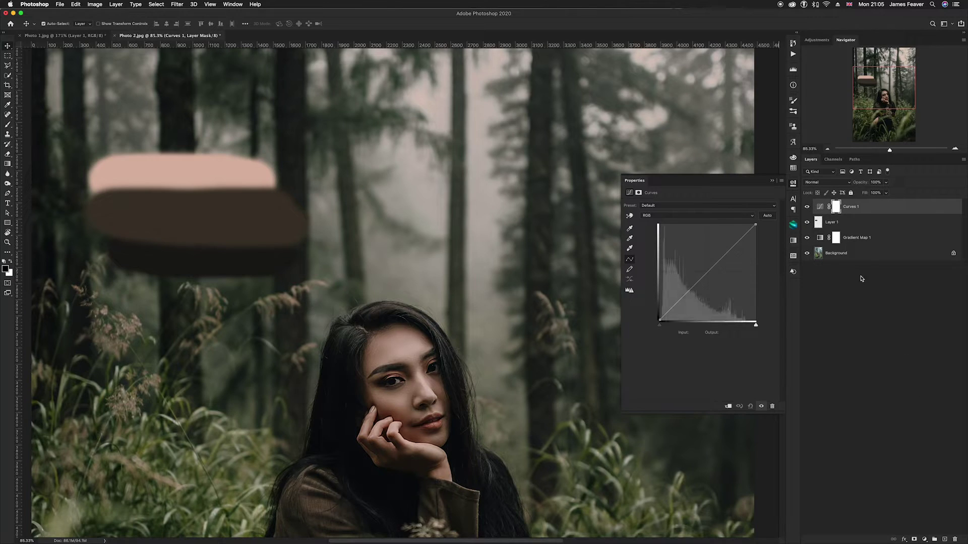
drag(824, 214, 823, 229)
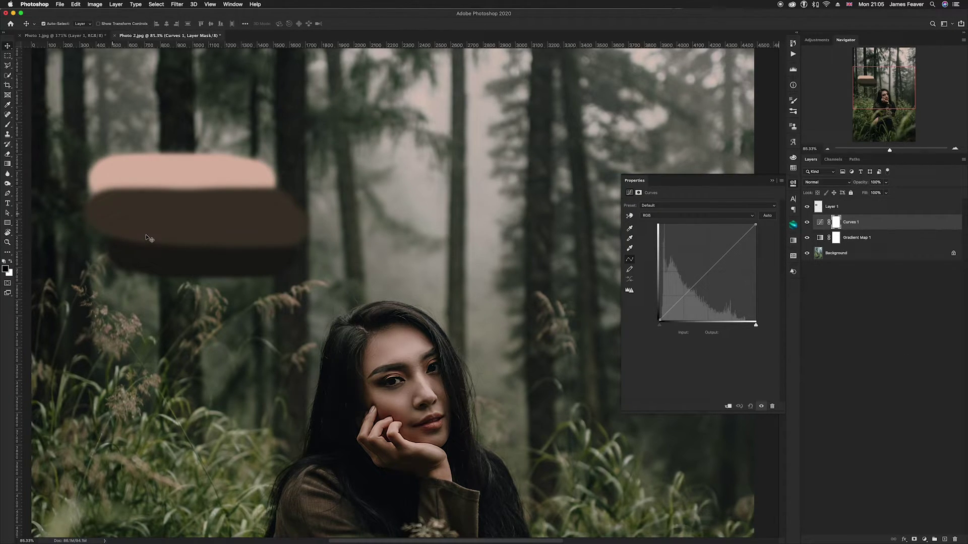
click(795, 185)
click(819, 224)
double_click(819, 224)
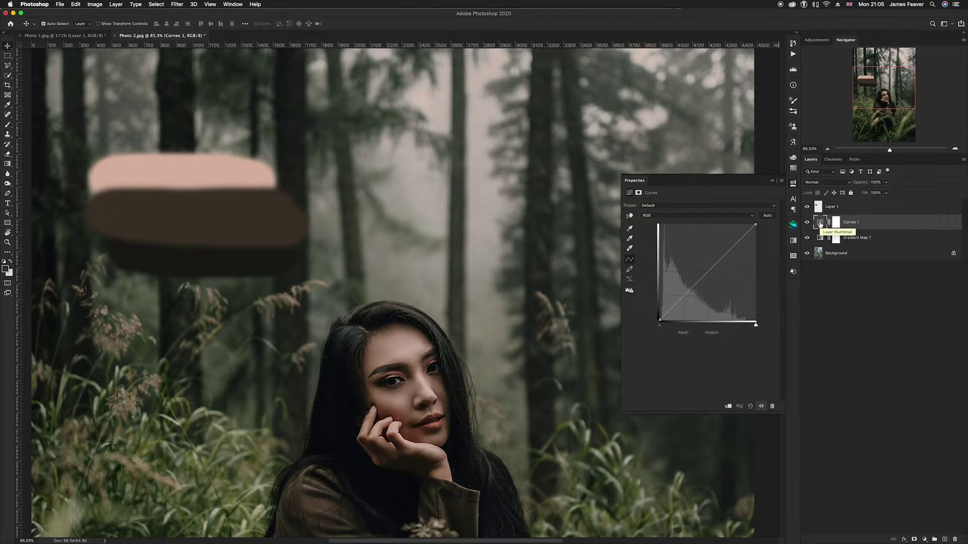
click(836, 223)
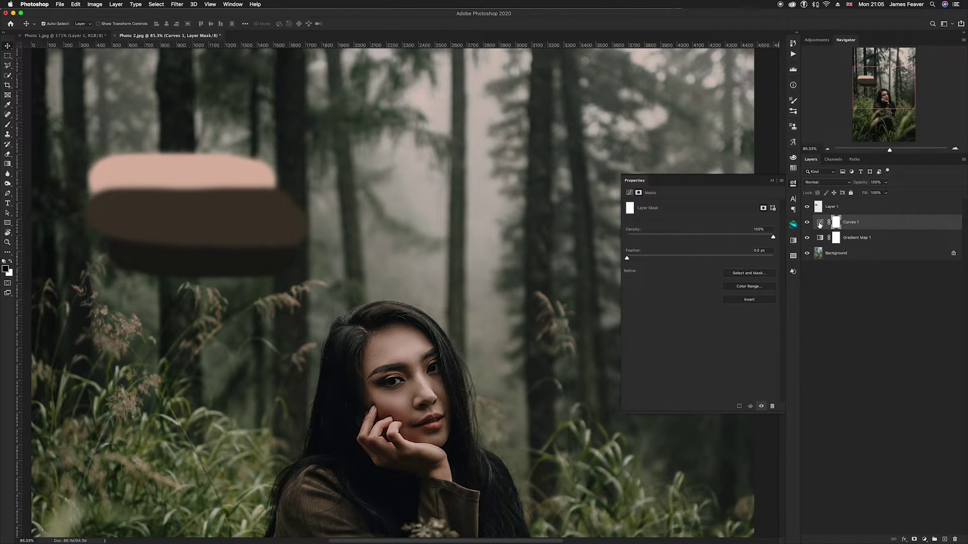
click(819, 222)
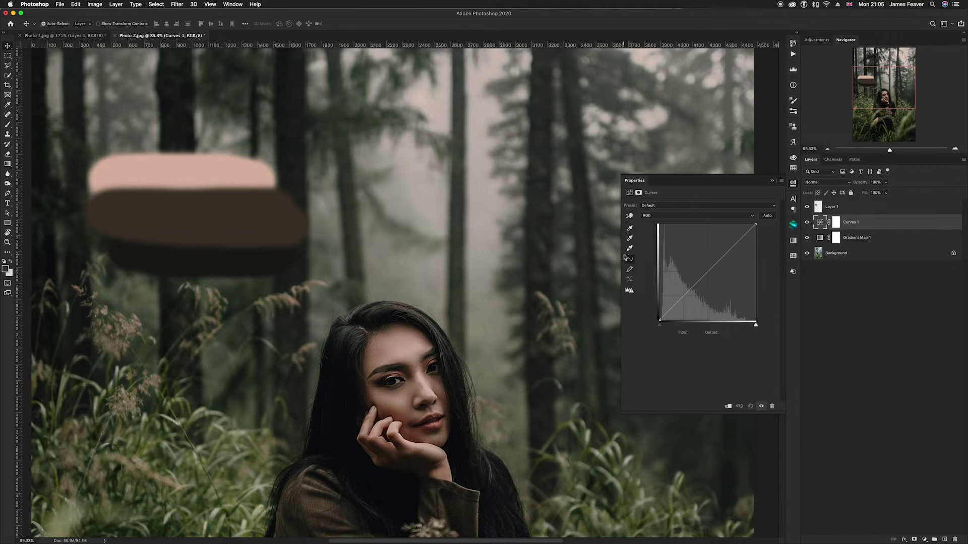
Set the Curves target highlight colour to the sampled skin-tone stroke (#dbb8a7) without saving it as a default
click(627, 258)
click(654, 217)
click(630, 239)
double_click(629, 250)
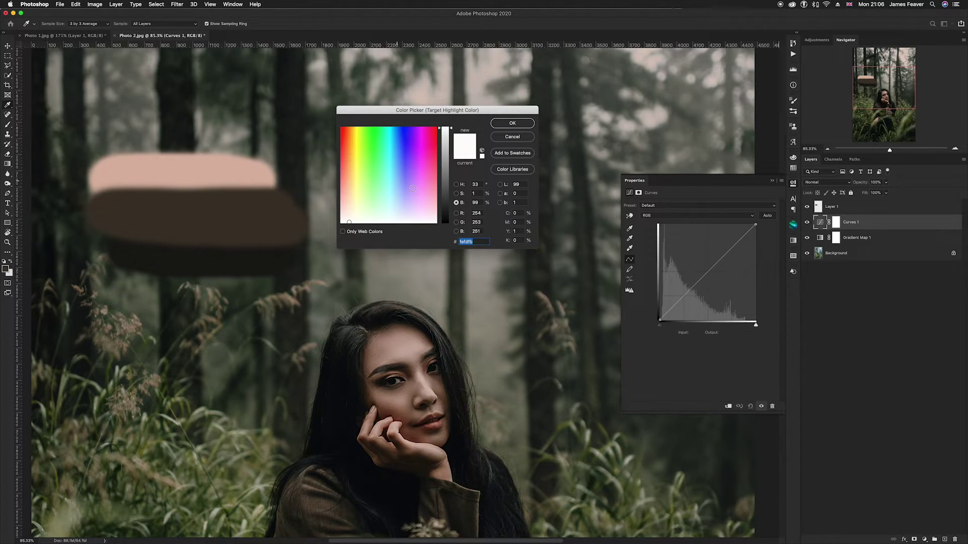
click(237, 178)
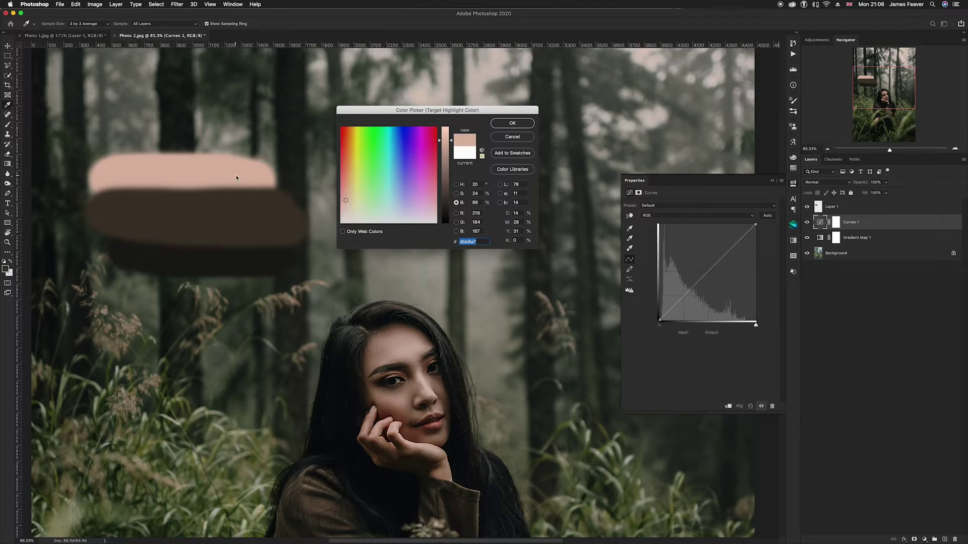
click(506, 124)
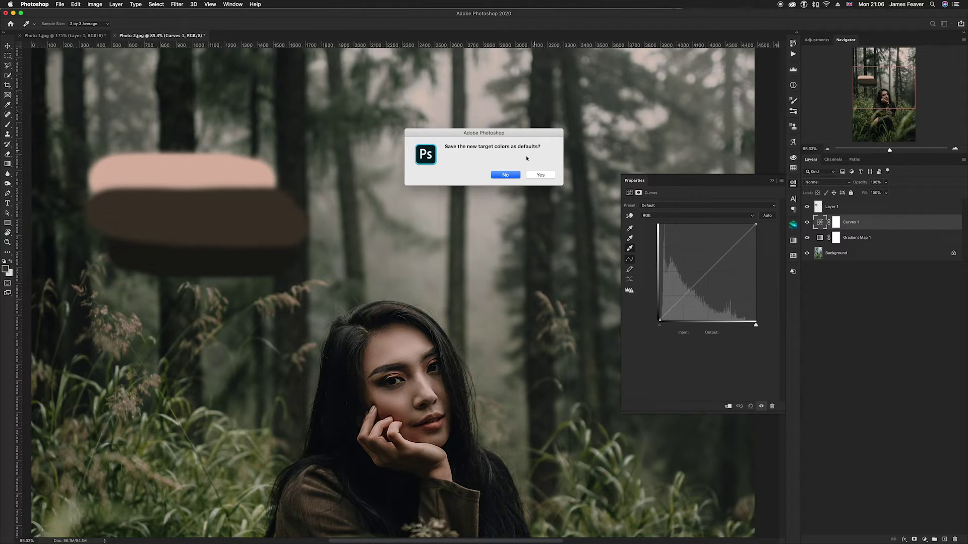
click(505, 175)
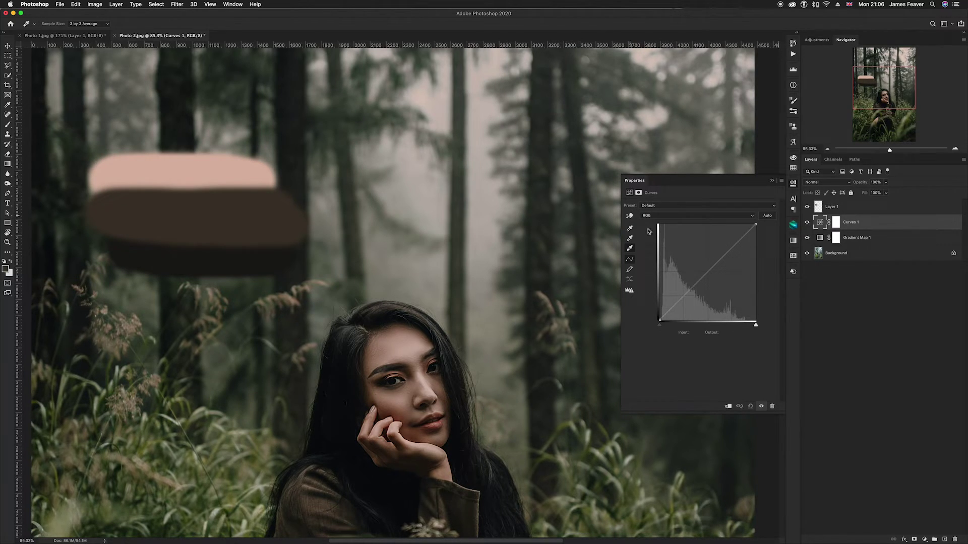
Set the Curves target midtone colour to the sampled dark brown stroke (#3f3529) without saving it as a default
double_click(629, 240)
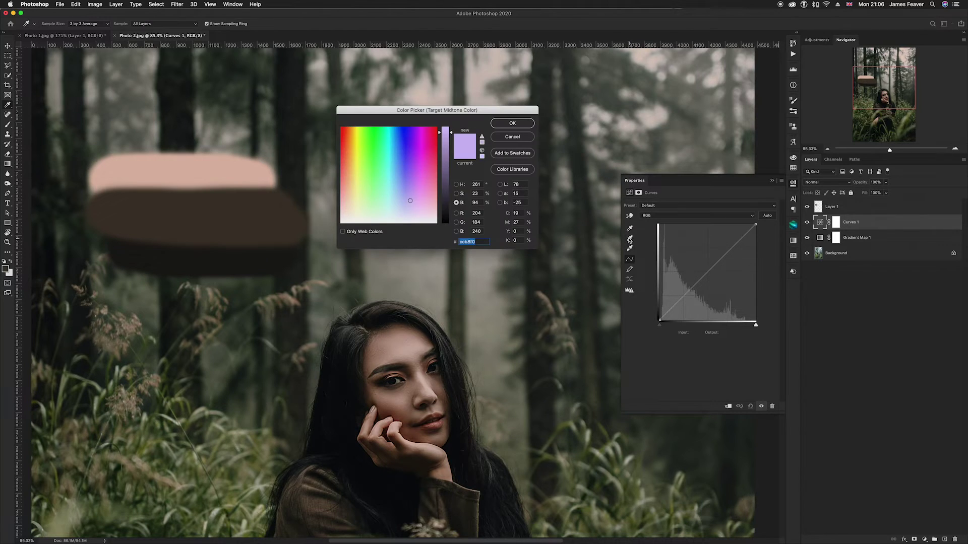
click(228, 214)
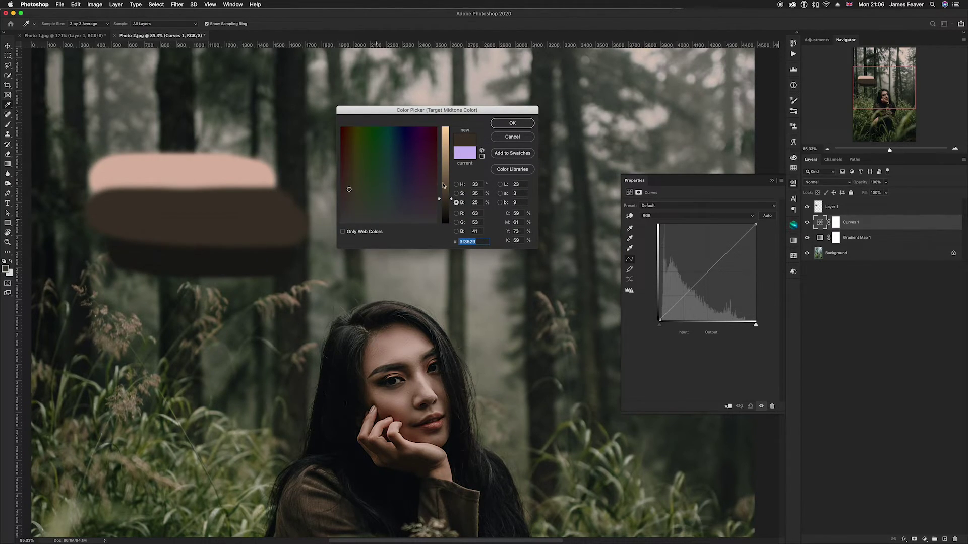
click(508, 124)
click(505, 175)
Set the Curves target shadow colour to the sampled near-black stroke (#181715) without saving it as a default
double_click(630, 230)
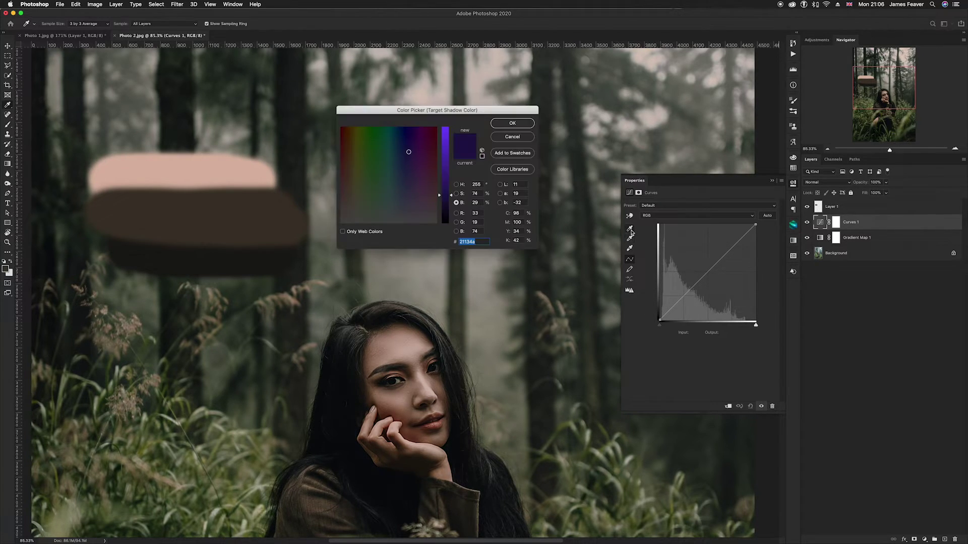
click(185, 260)
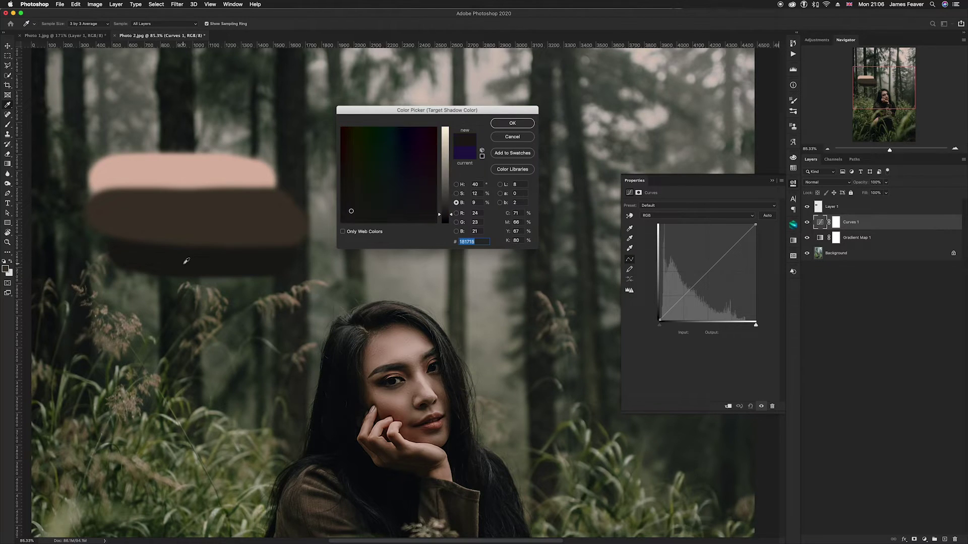
click(511, 124)
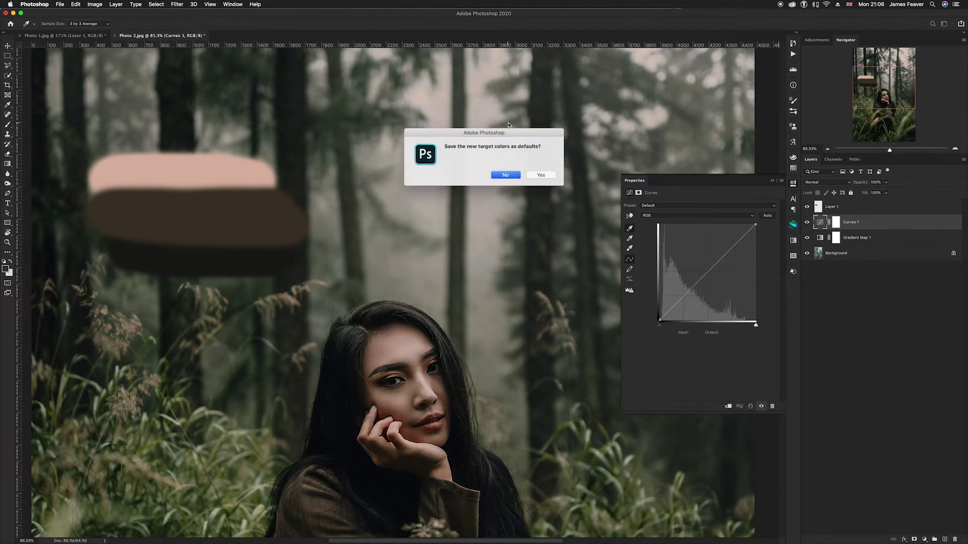
click(504, 172)
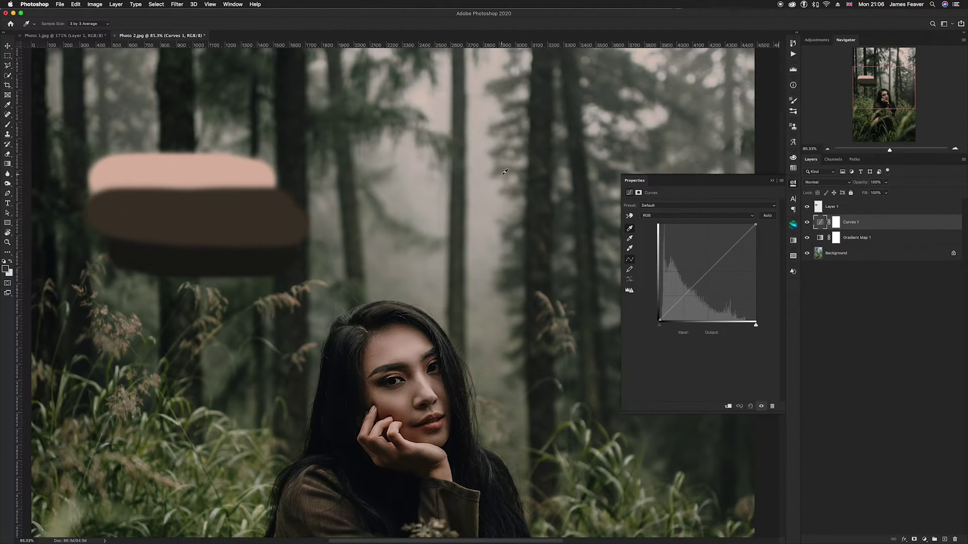
Hide Layer 1, then sample the Curves black point in the woman's dark hair and the grey point in the grass
click(806, 207)
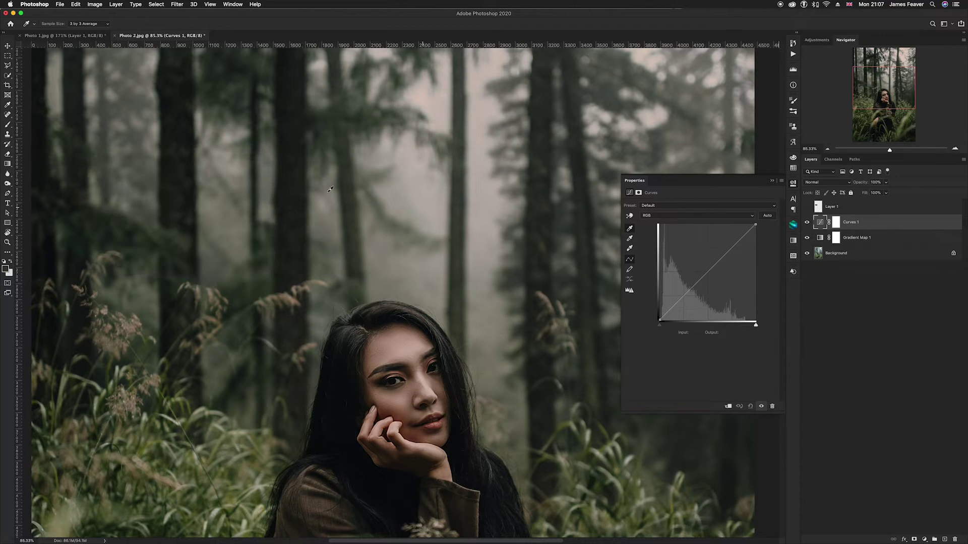
scroll(330, 189, down, 5)
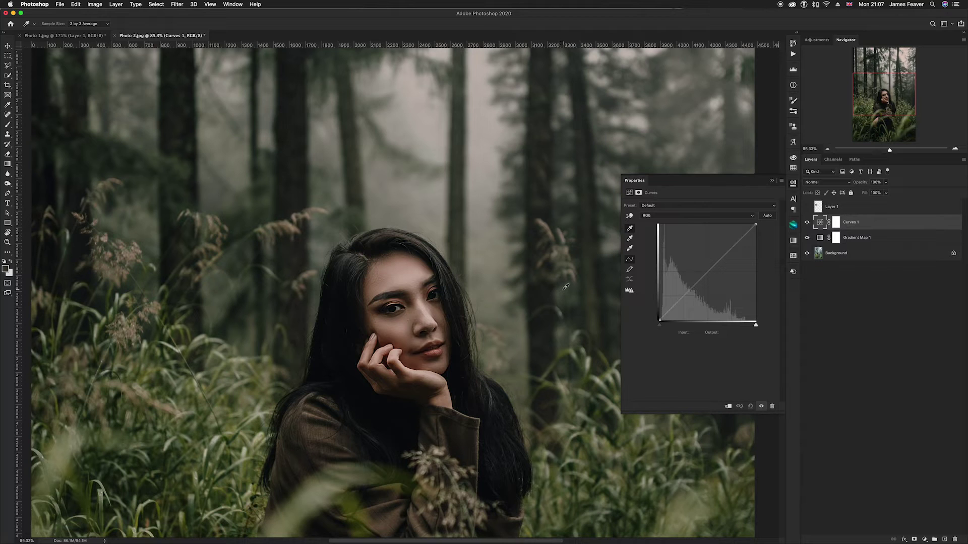
scroll(565, 286, up, 1)
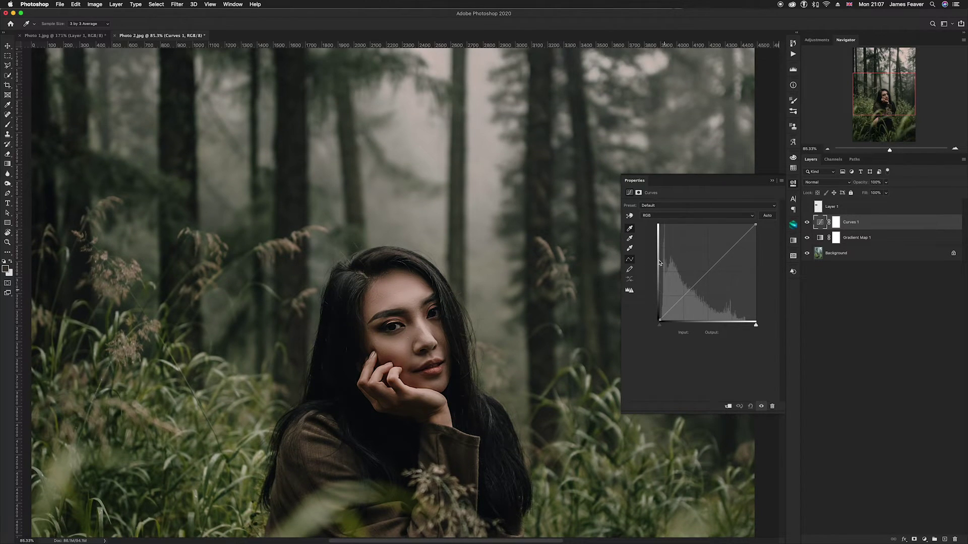
click(630, 229)
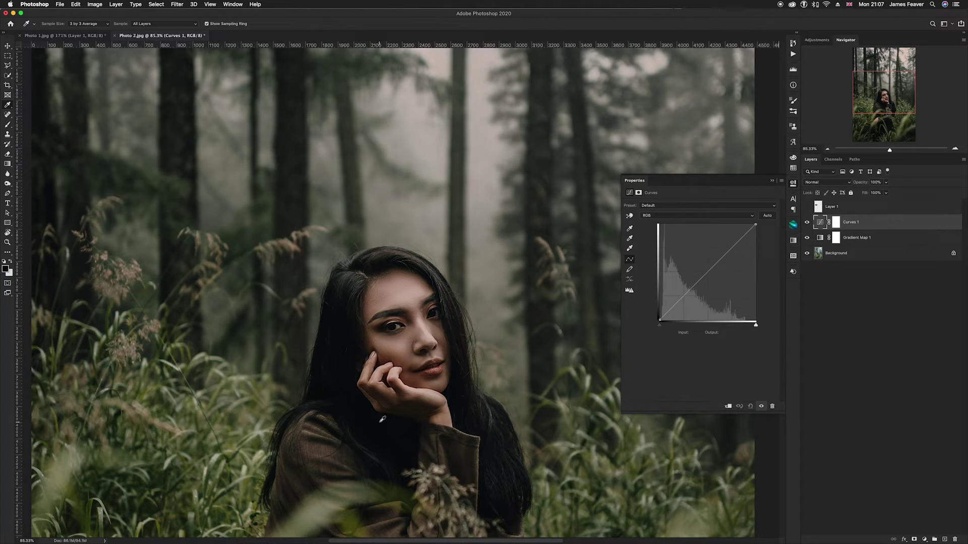
click(630, 240)
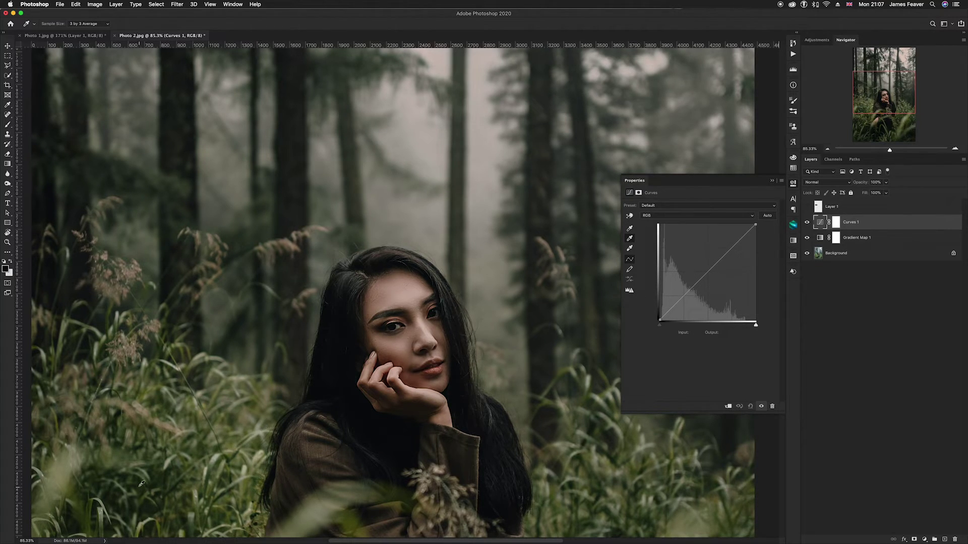
click(143, 480)
Sample the Curves white point from the bright highlight along the bridge of the woman's nose
click(630, 248)
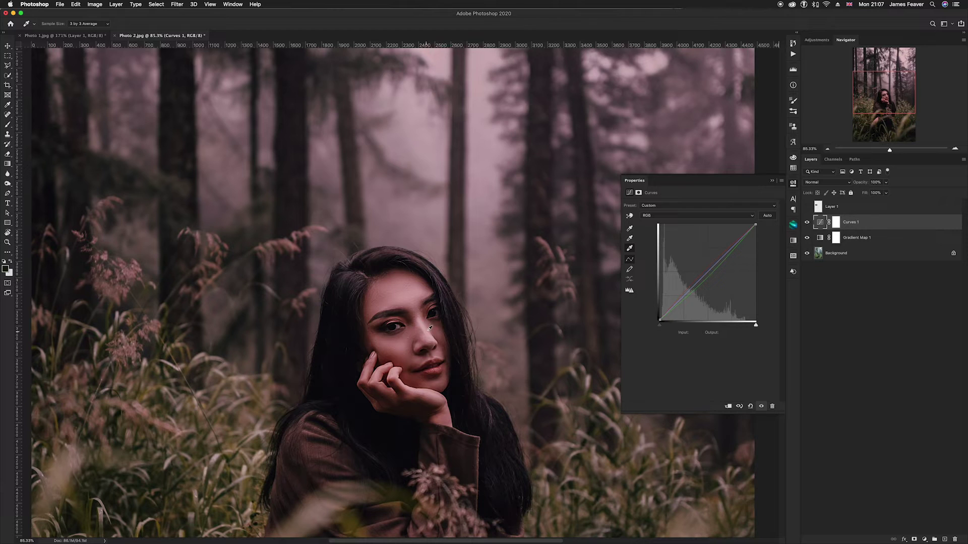
scroll(430, 329, up, 5)
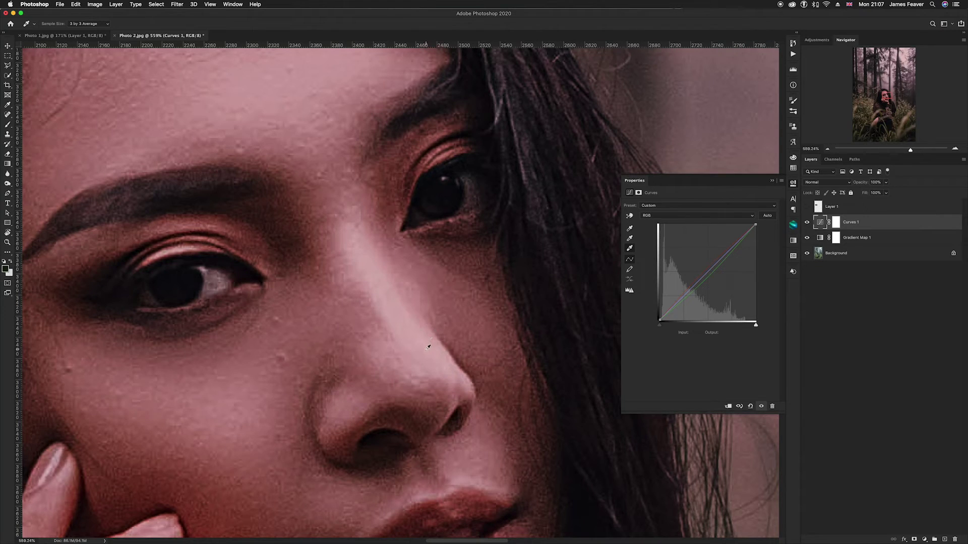
click(409, 335)
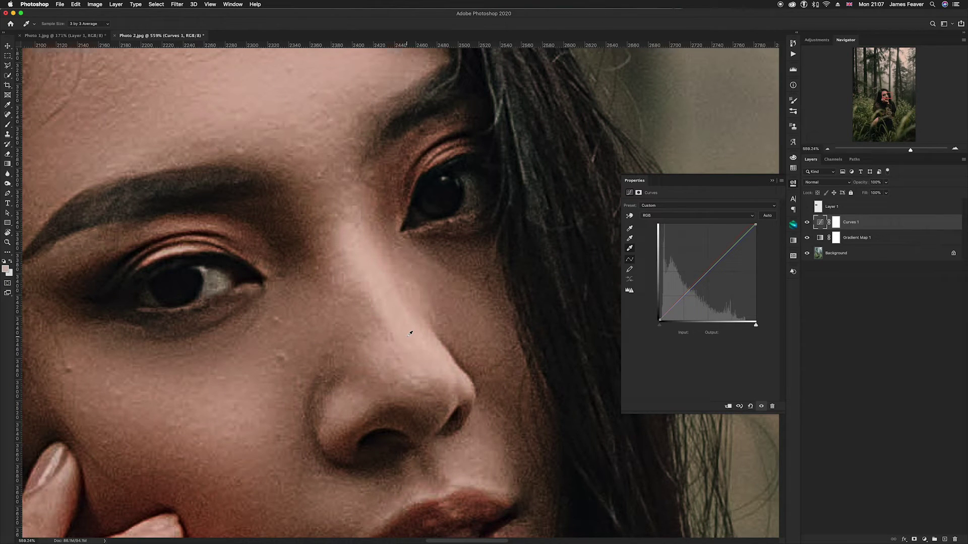
key(super+0)
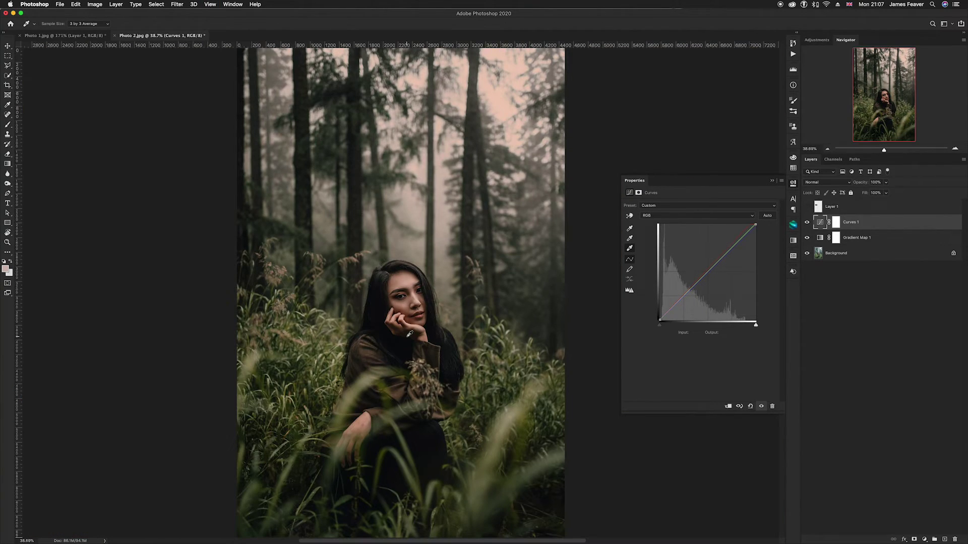
Group the Curves and Gradient Map adjustment layers and compare the photo with and without their effect
click(807, 223)
click(807, 222)
click(821, 240)
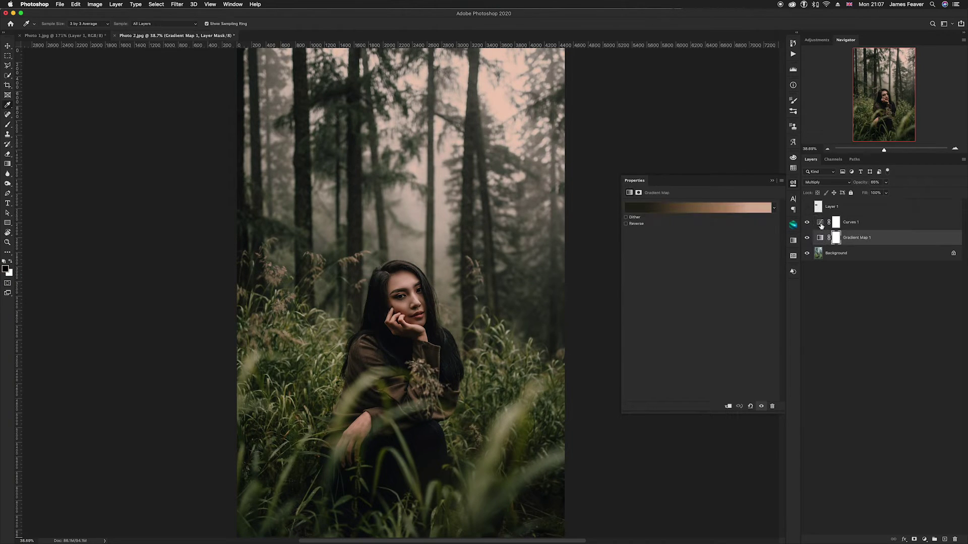
shift+click(821, 225)
key(super+g)
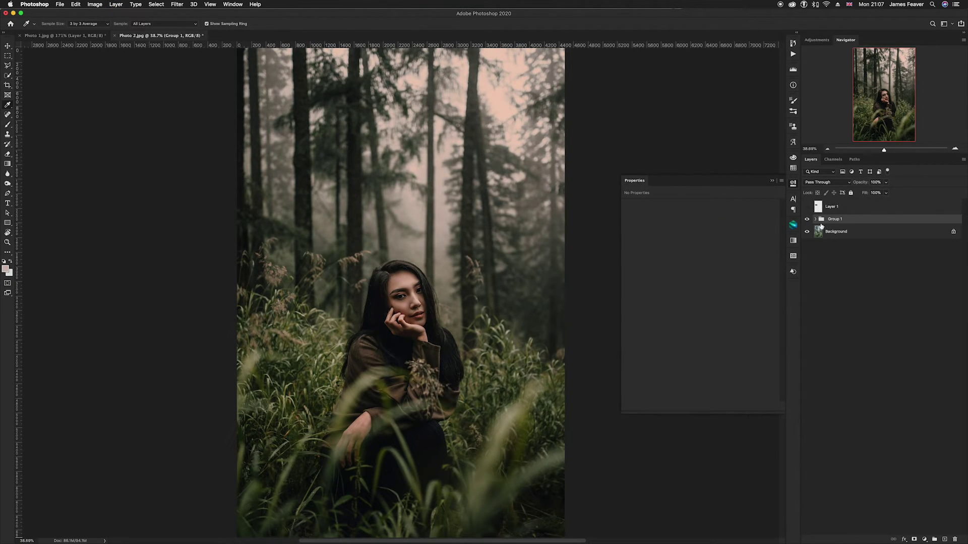
click(808, 221)
click(808, 221)
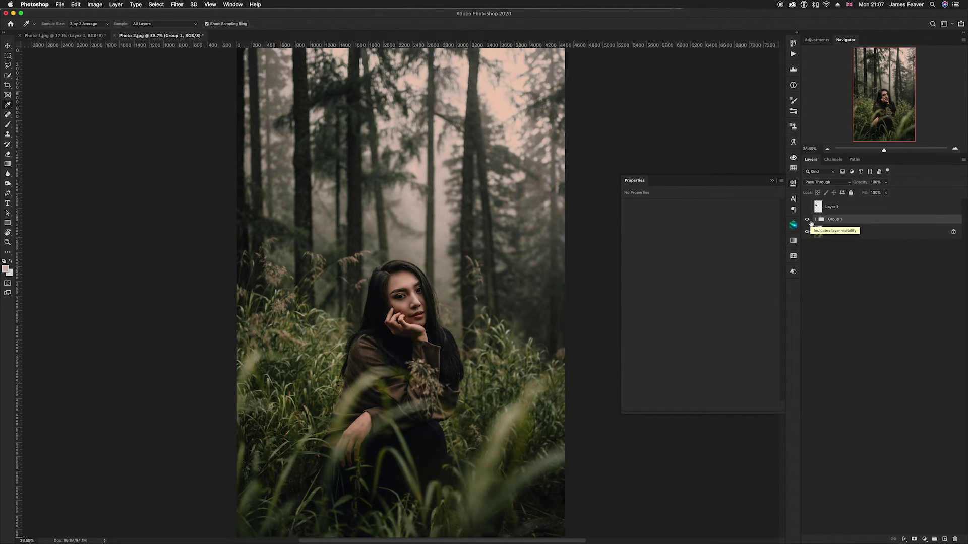
Brighten the midtones of the Curves 1 layer inside Group 1 by raising the RGB curve from input 118 to output 140
click(815, 220)
click(827, 233)
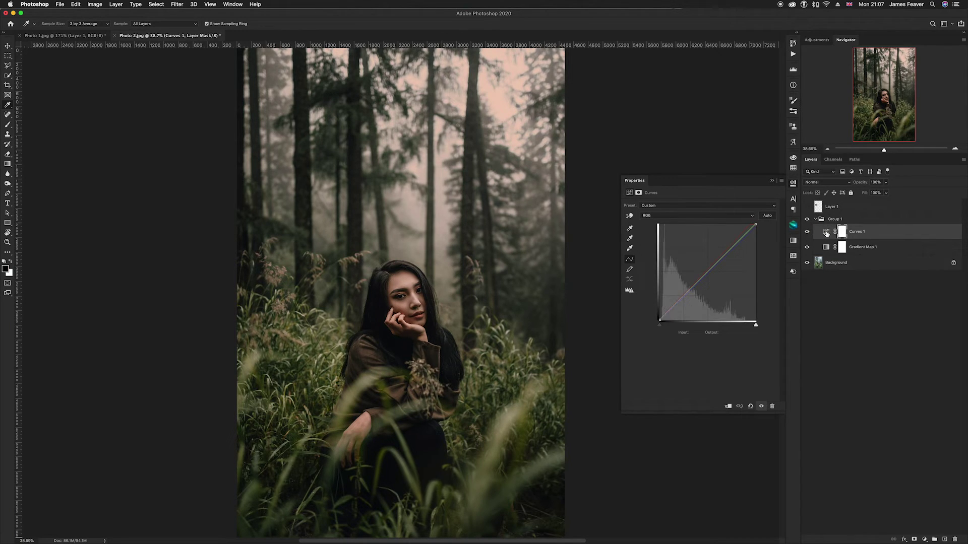
click(827, 232)
drag(705, 273, 704, 266)
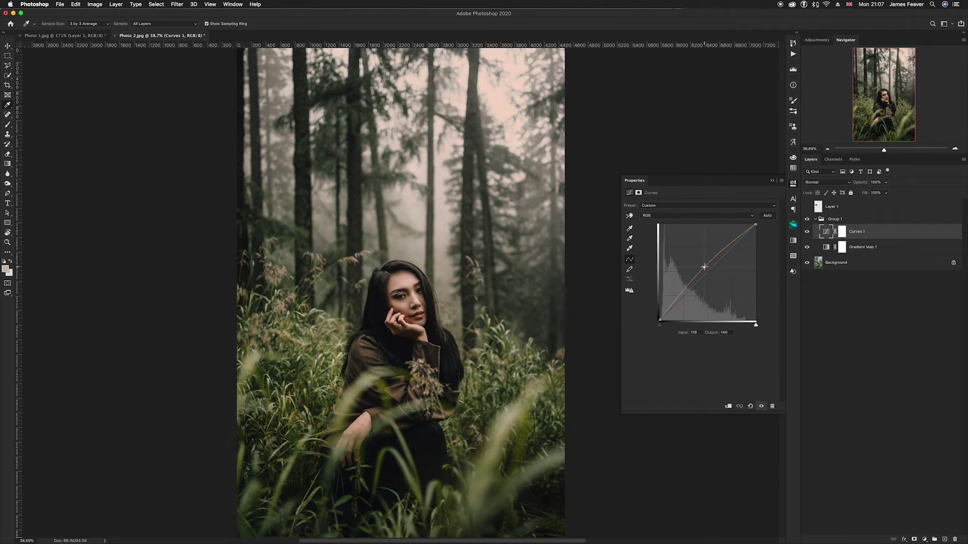
click(793, 184)
Delete the two layers above the background in Photo 1, including the colour strokes, and view the whole photo
click(85, 37)
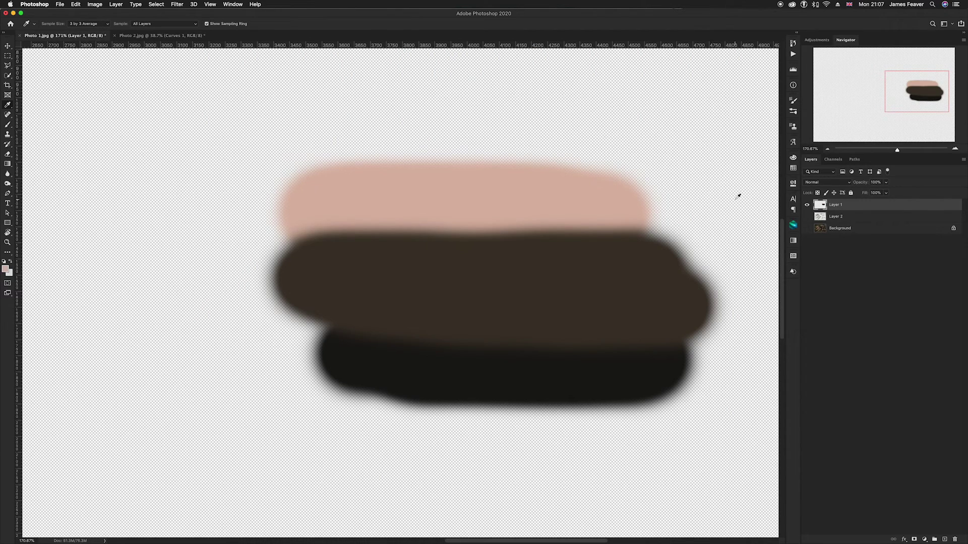
scroll(736, 196, down, 5)
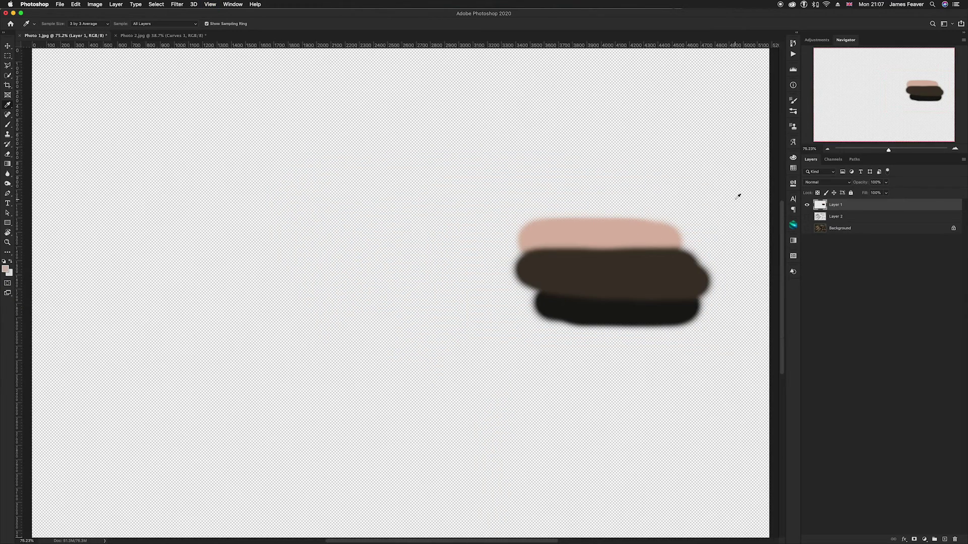
click(807, 216)
click(820, 216)
shift+click(822, 205)
key(BackSpace)
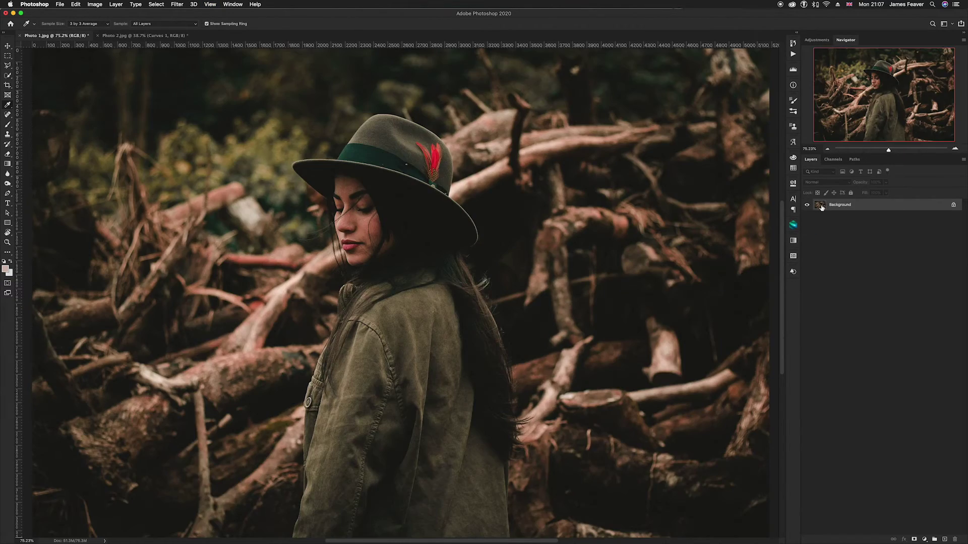
key(super+minus)
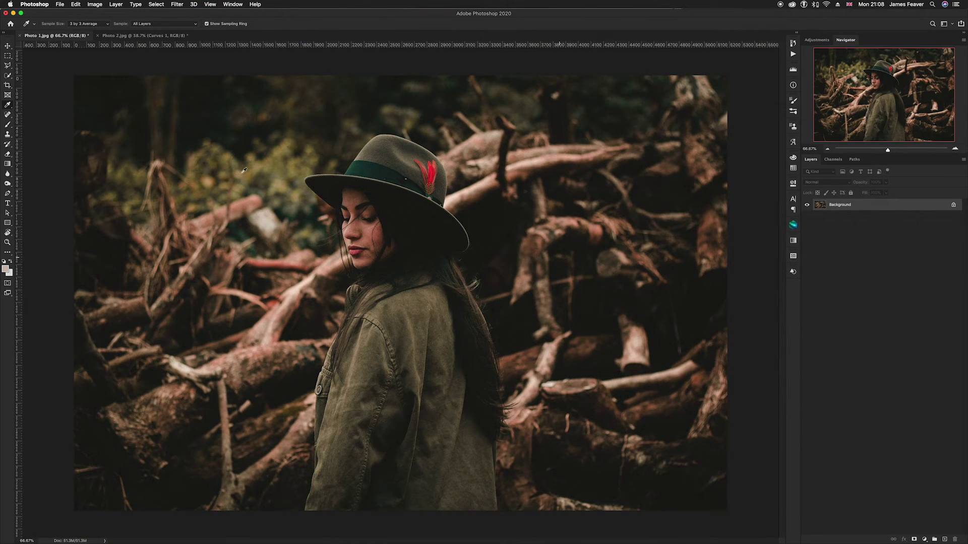
Compare Photo 2 with and without the Group 1 adjustments and reopen the Curves 1 settings
click(147, 35)
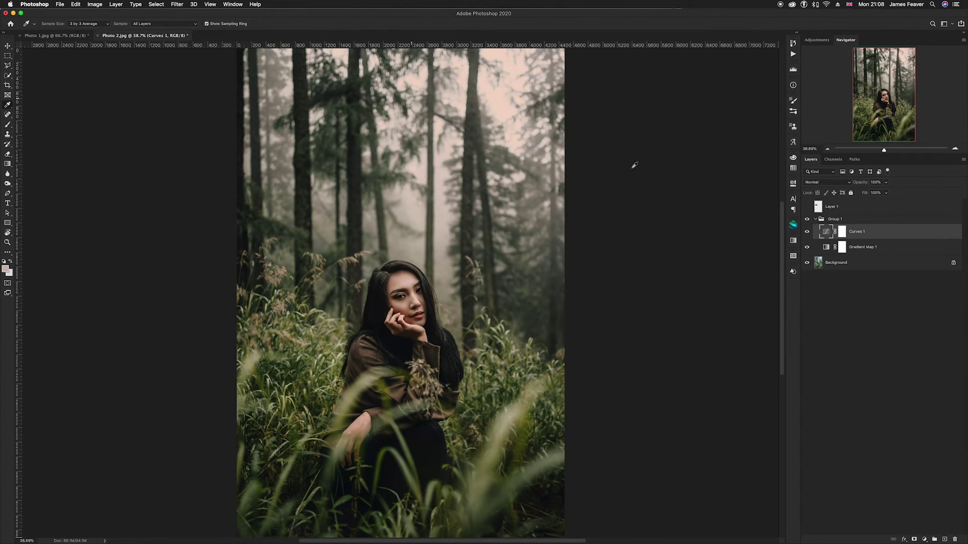
click(807, 220)
click(807, 219)
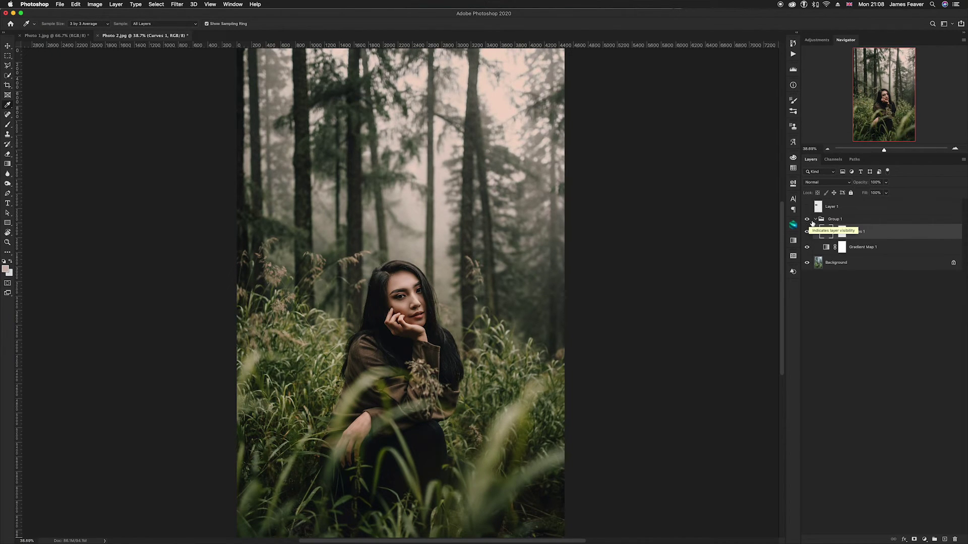
double_click(827, 235)
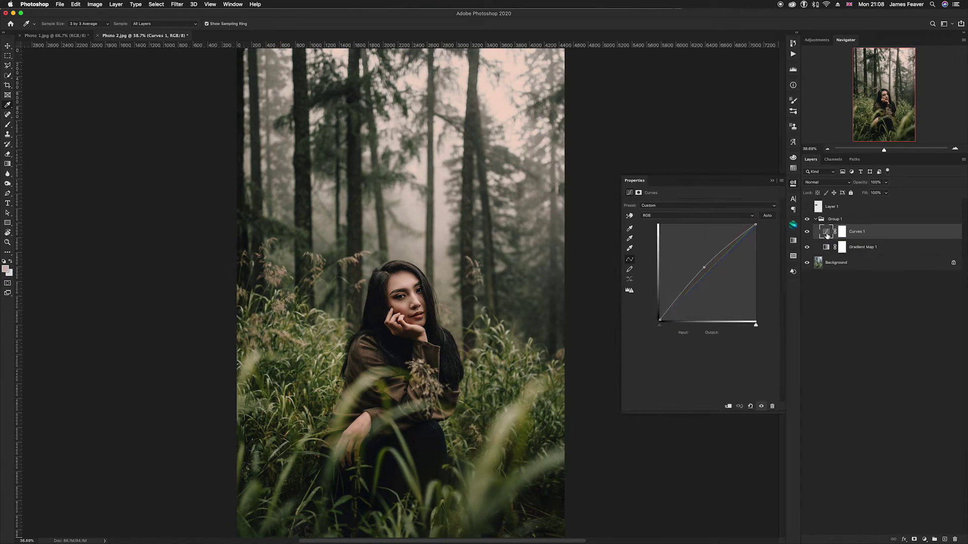